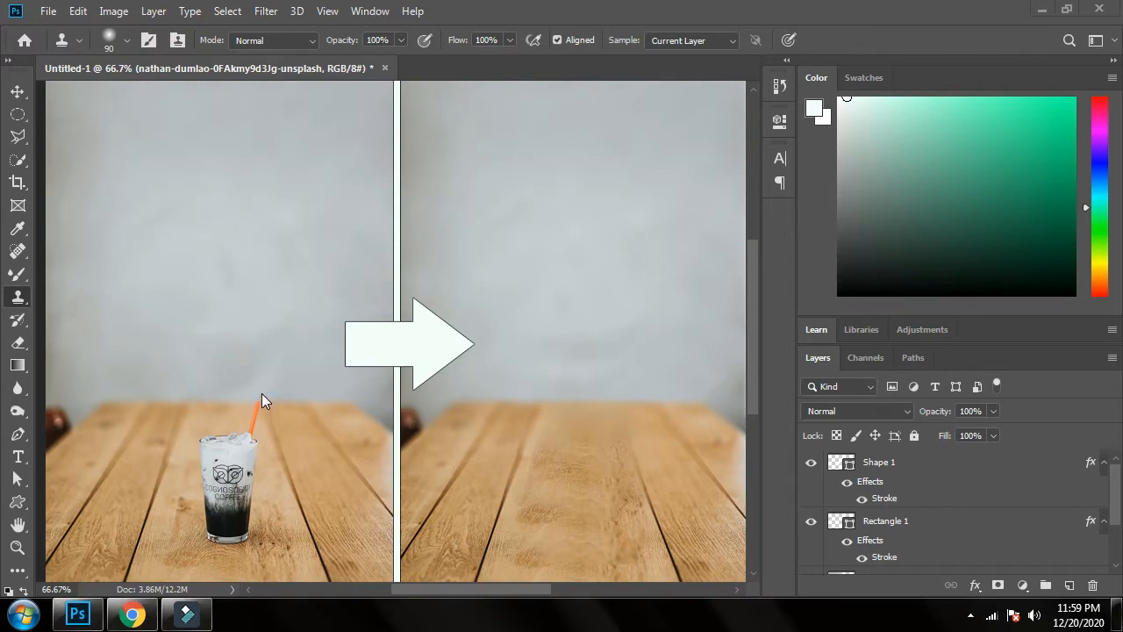
Hide the Shape 1 arrow, the Rectangle 1 divider and the lower, already retouched photo layer.
{"action": "left_click", "coordinate": [562, 348]}
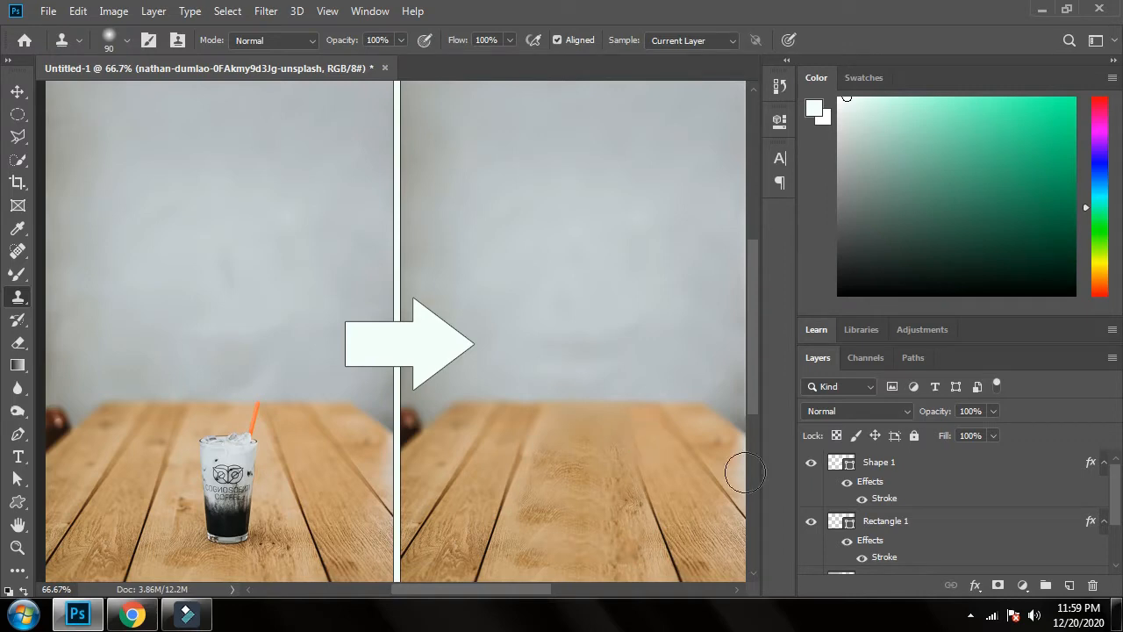
{"action": "left_click", "coordinate": [893, 463]}
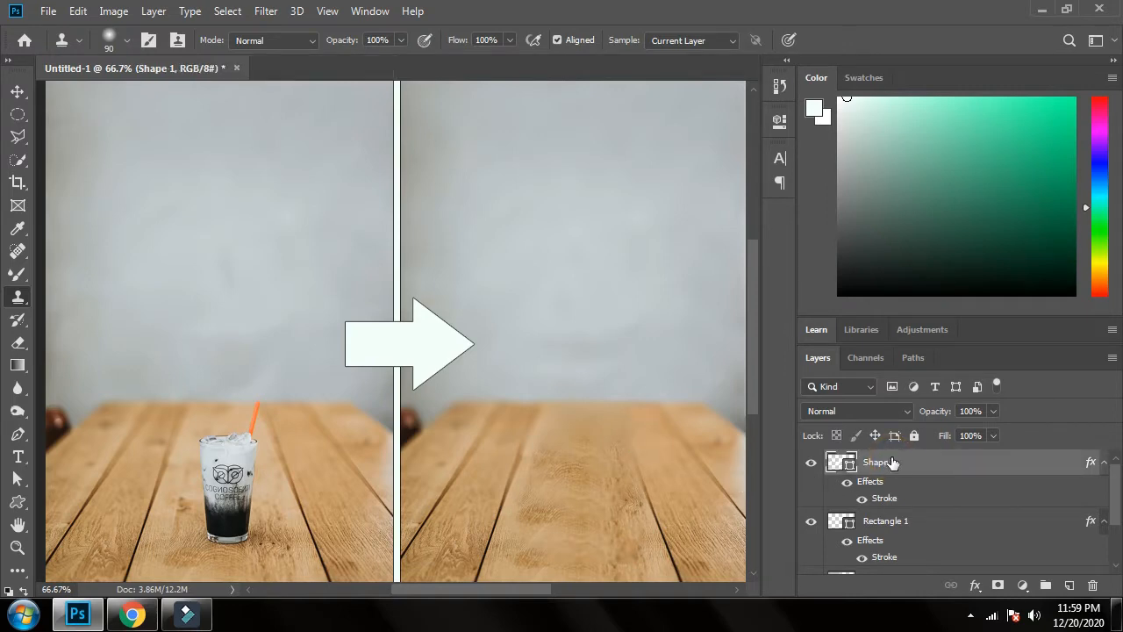
{"action": "left_click", "coordinate": [810, 463]}
{"action": "left_click", "coordinate": [809, 521]}
{"action": "scroll", "coordinate": [811, 544], "scroll_direction": "down", "scroll_amount": 2}
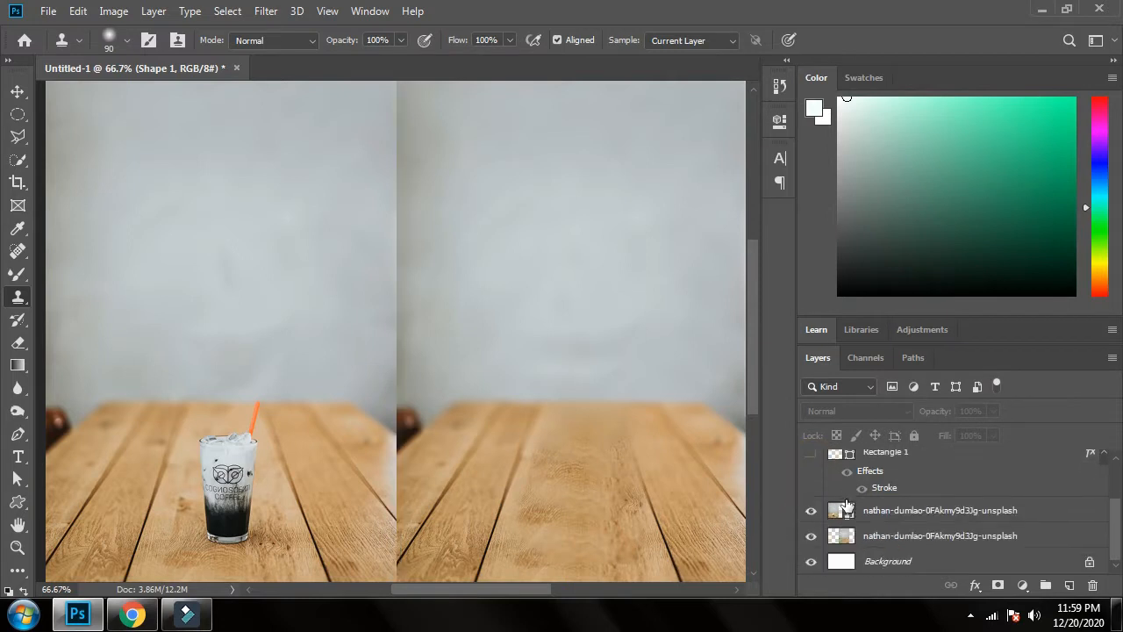
{"action": "left_click", "coordinate": [811, 535]}
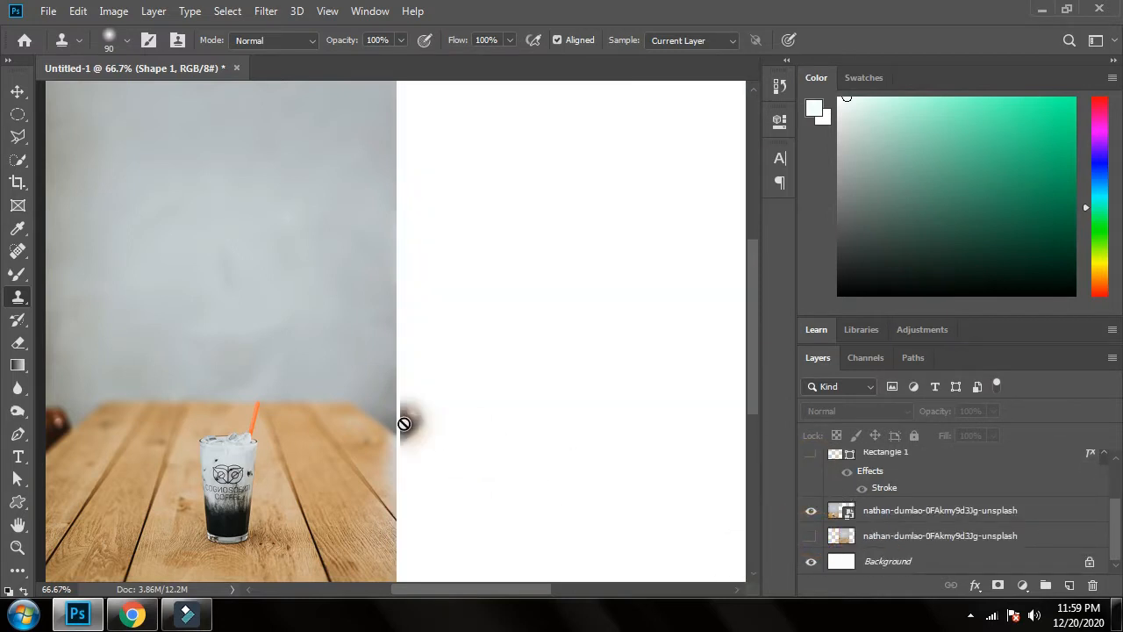
Move the coffee-glass photo sideways to the centre of the white canvas.
{"action": "key", "text": "v"}
{"action": "left_click_drag", "start_coordinate": [315, 406], "coordinate": [419, 401]}
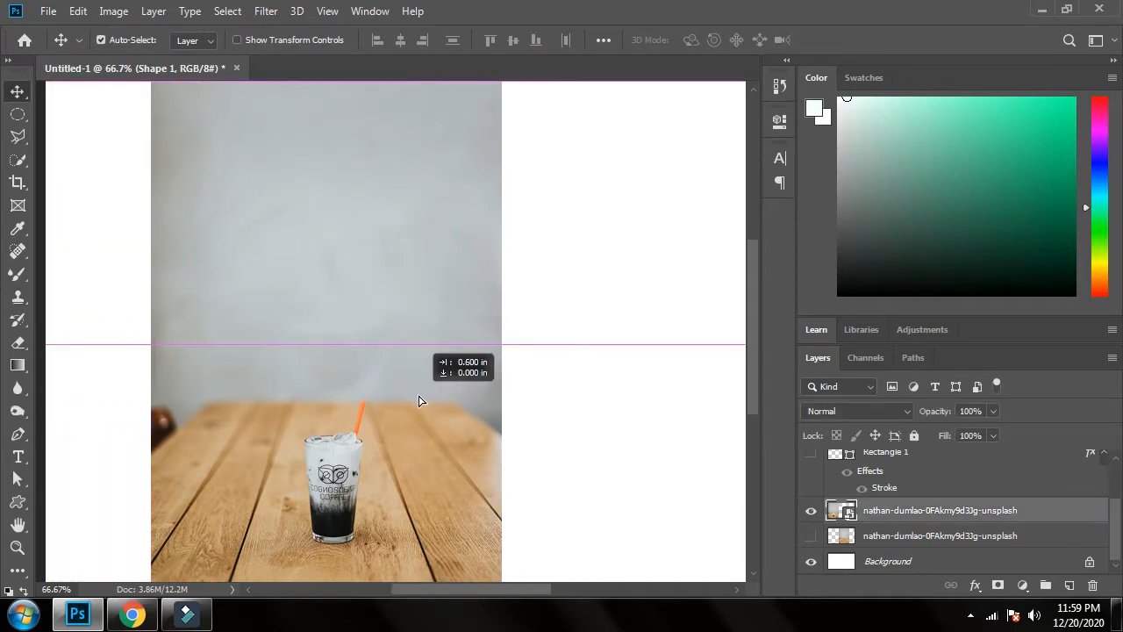
{"action": "left_click_drag", "start_coordinate": [420, 401], "coordinate": [463, 408]}
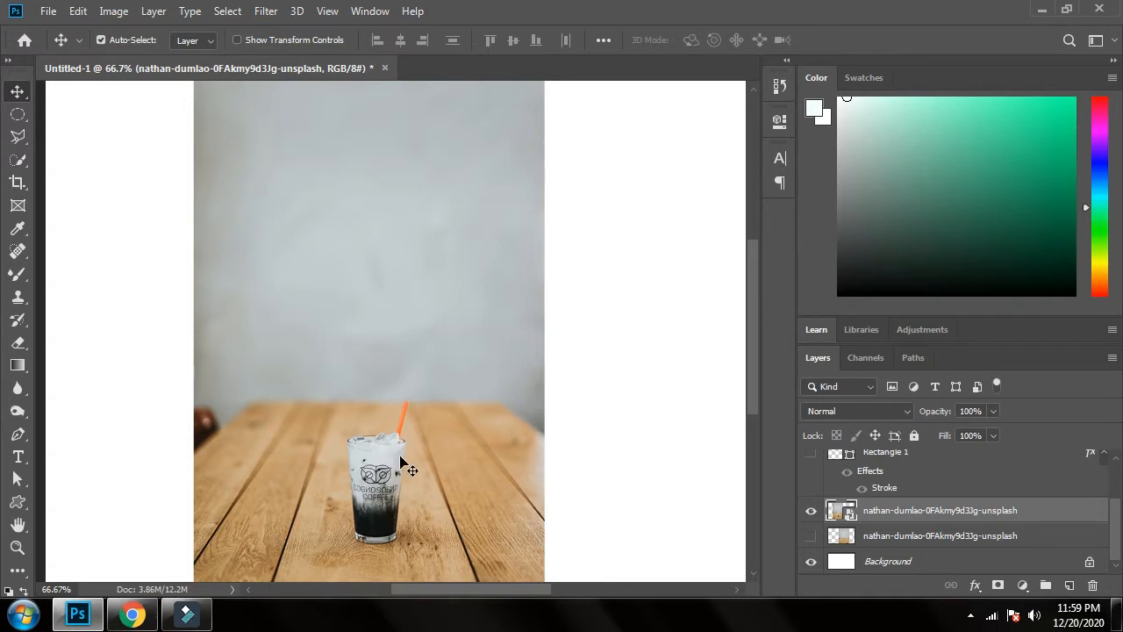
Choose the Clone Stamp tool and rasterize the visible coffee-glass photo layer.
{"action": "key", "text": "ctrl+plus"}
{"action": "key", "text": "ctrl+plus"}
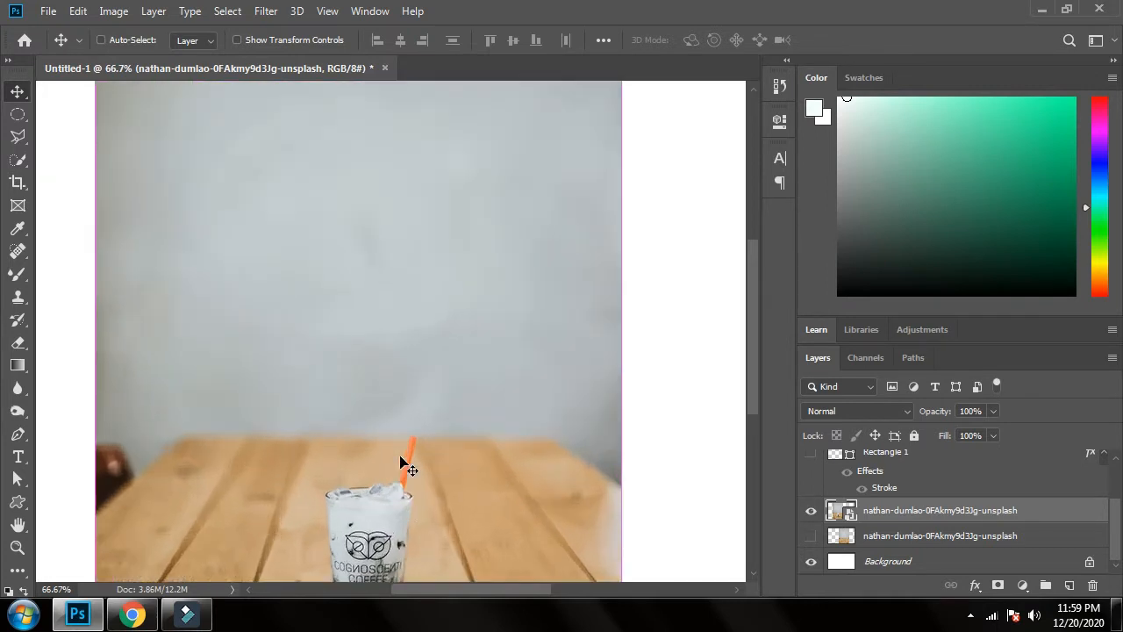
{"action": "left_click_drag", "start_coordinate": [464, 436], "coordinate": [468, 301]}
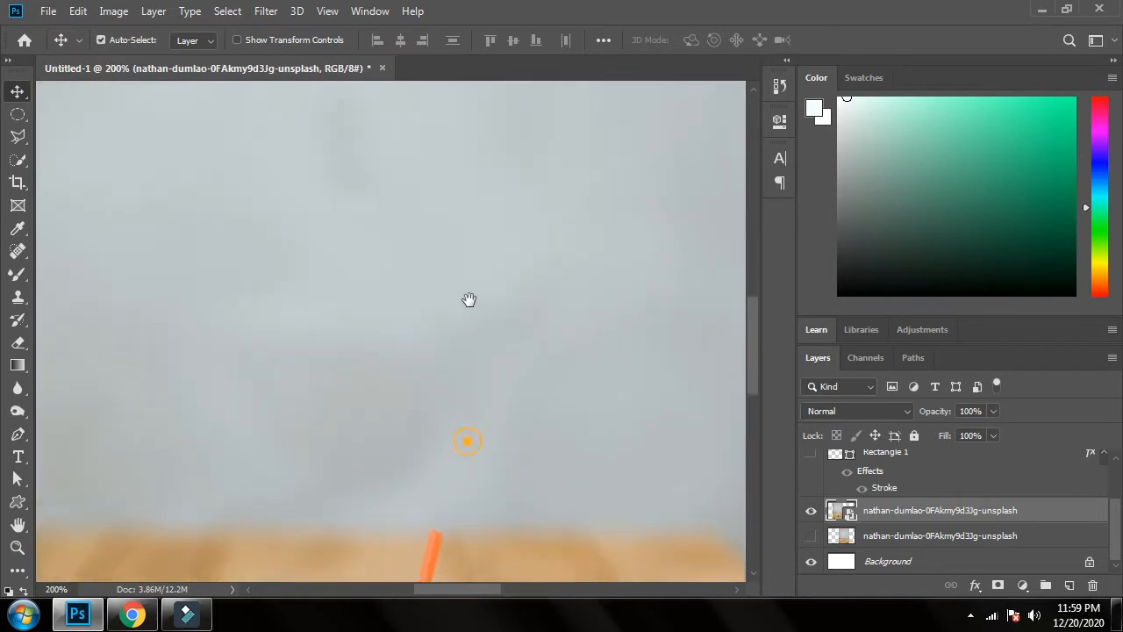
{"action": "left_click_drag", "start_coordinate": [468, 412], "coordinate": [490, 263]}
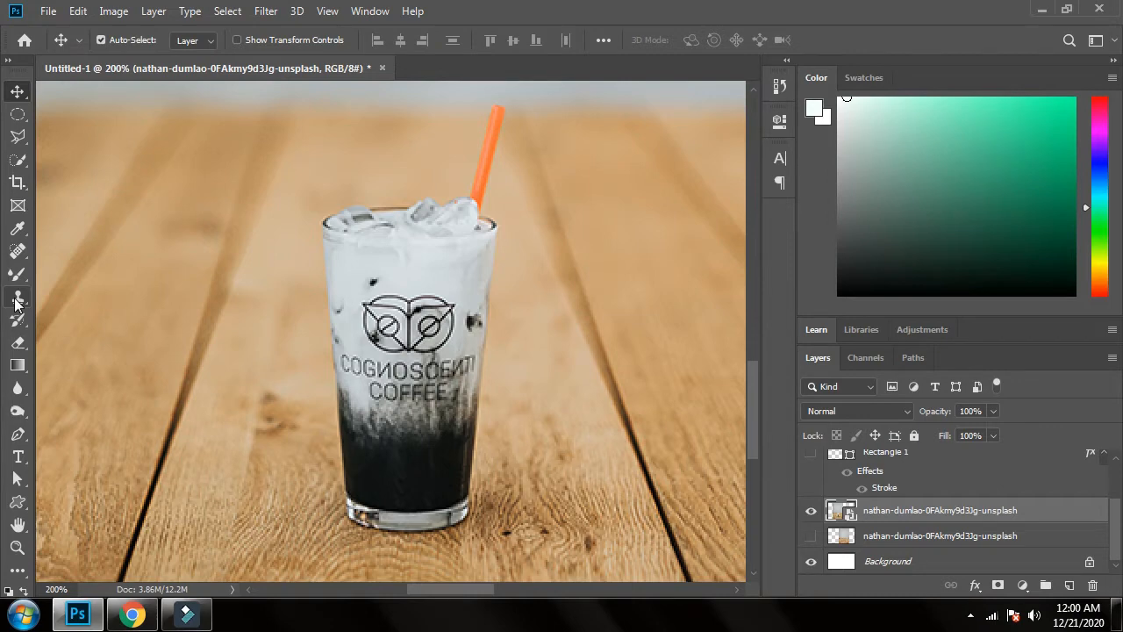
{"action": "left_click", "coordinate": [16, 300]}
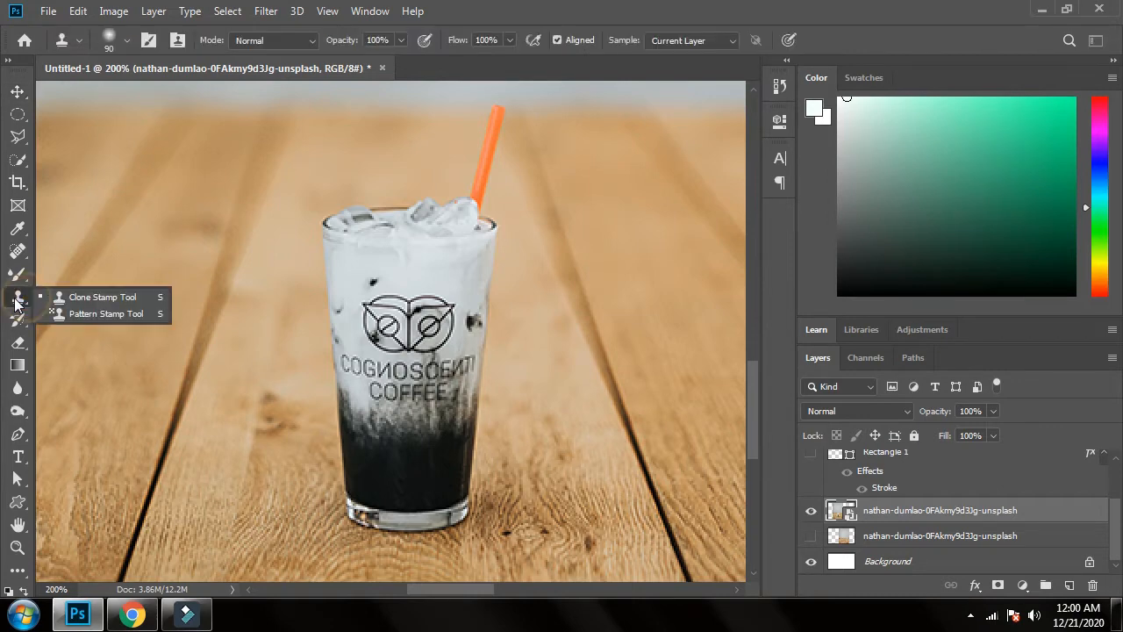
{"action": "left_click", "coordinate": [141, 295]}
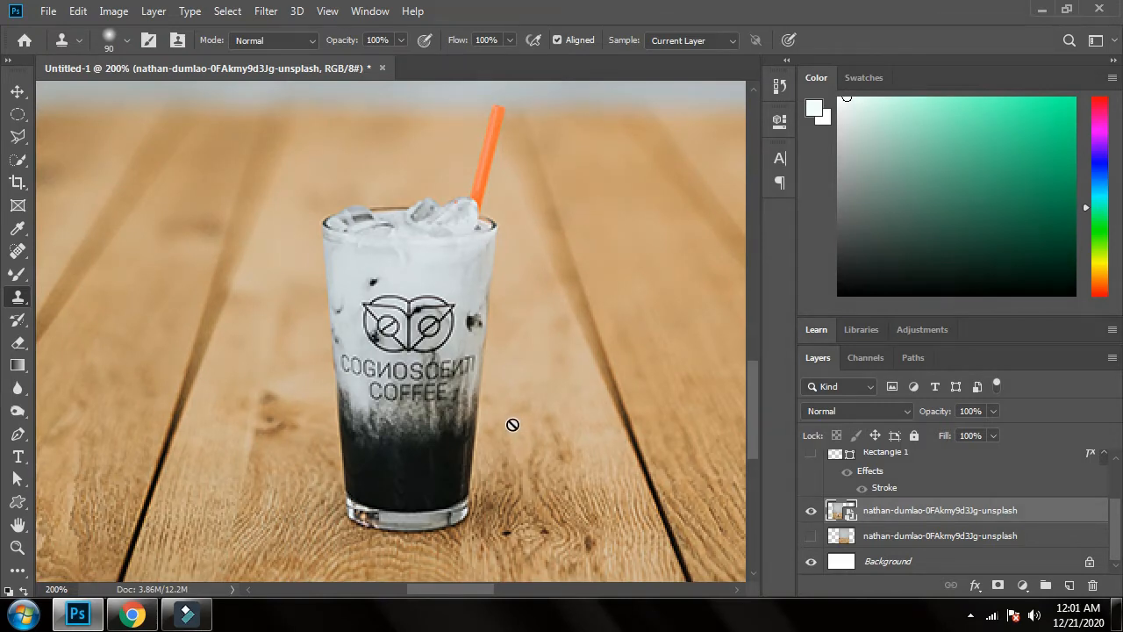
{"action": "right_click", "coordinate": [924, 518]}
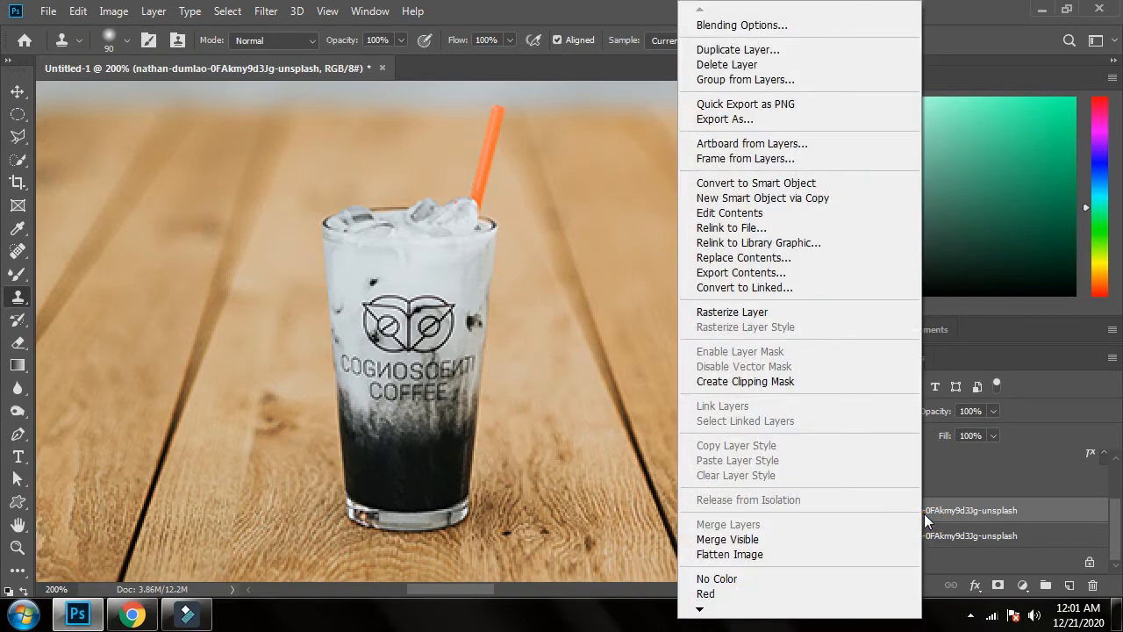
{"action": "left_click", "coordinate": [755, 312]}
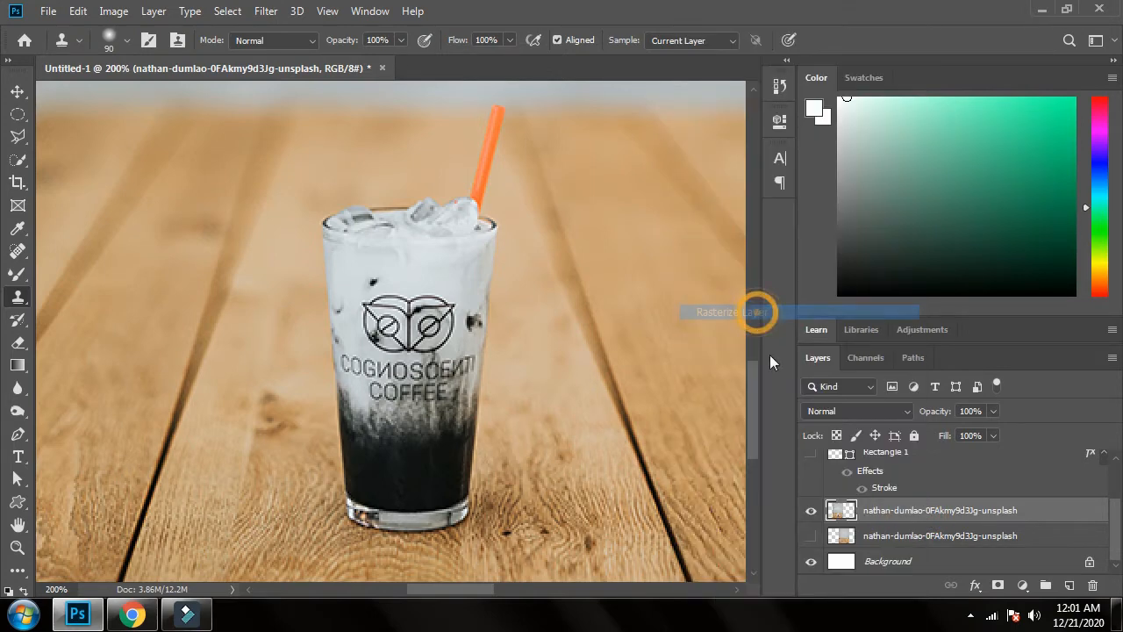
Delete the hidden retouched photo layer below the coffee-glass photo.
{"action": "left_click", "coordinate": [864, 537]}
{"action": "key", "text": "Delete"}
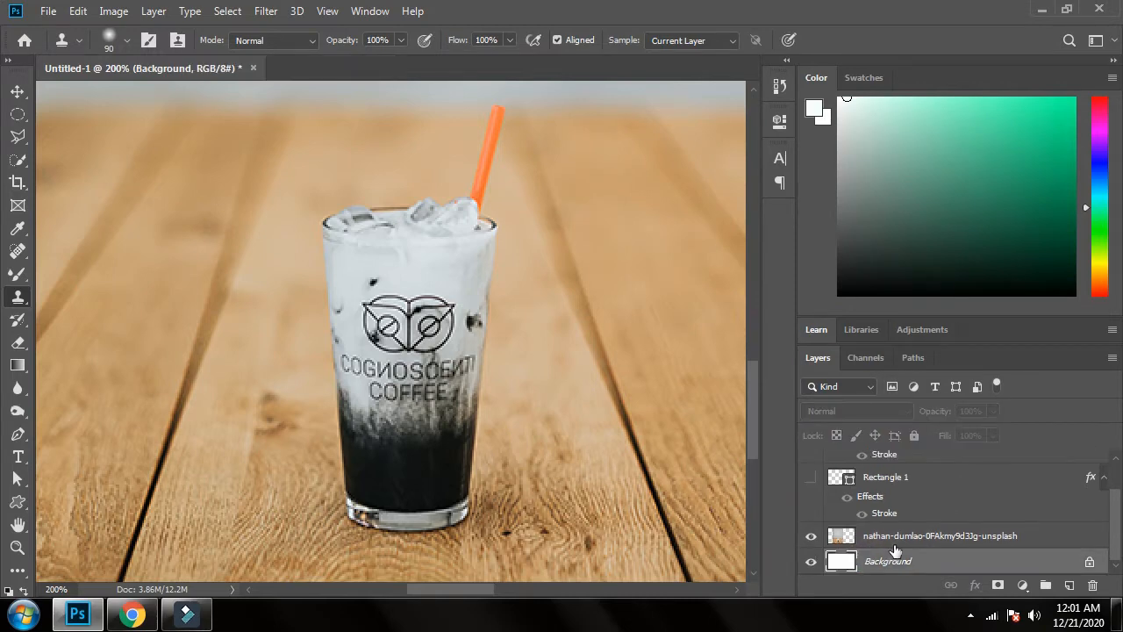
Duplicate the remaining coffee-glass photo layer and hide the original underneath.
{"action": "left_click", "coordinate": [895, 546]}
{"action": "key", "text": "ctrl+j"}
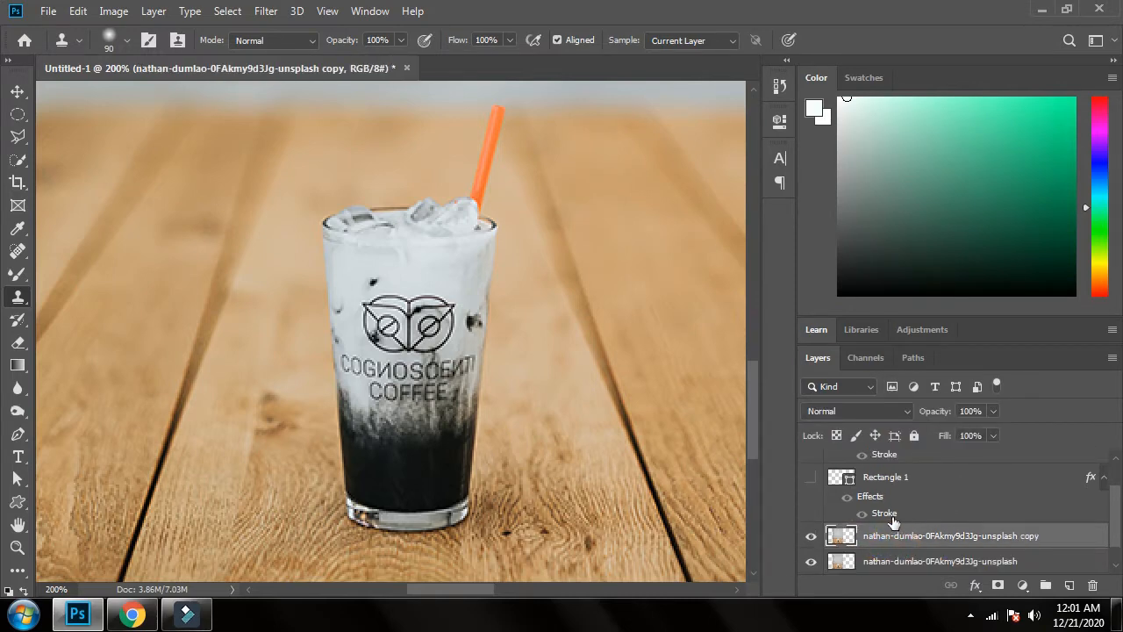
{"action": "left_click", "coordinate": [811, 560]}
Reduce the Clone Stamp brush size to 45 and sample the wood grain beside the glass's base.
{"action": "scroll", "coordinate": [439, 351], "scroll_direction": "down", "scroll_amount": 3}
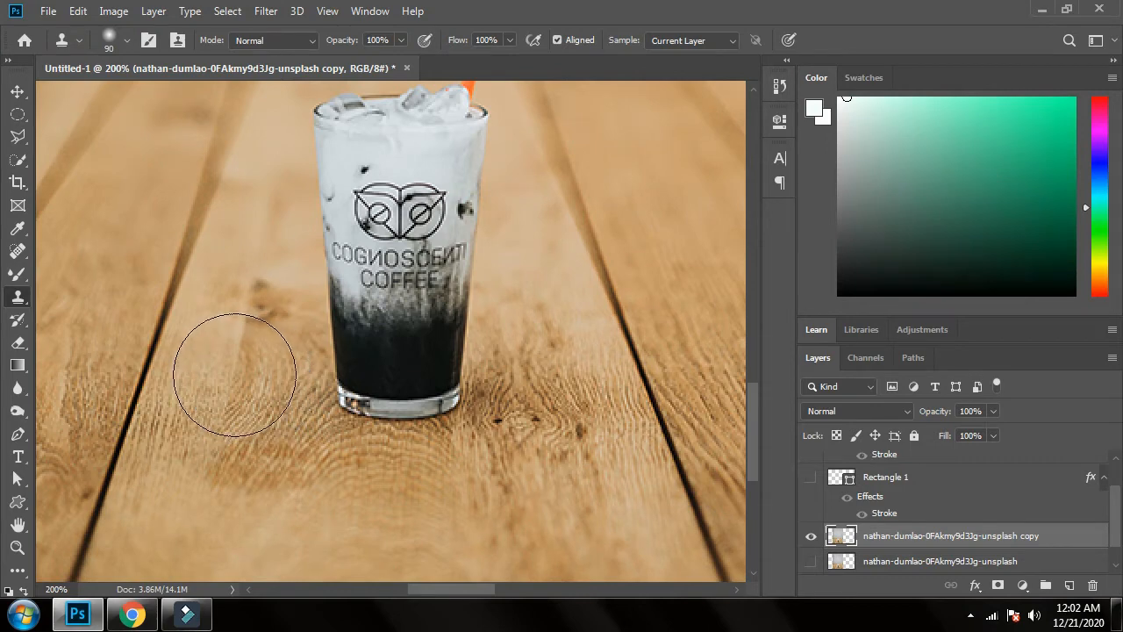
{"action": "key", "text": "bracketleft"}
{"action": "key", "text": "bracketleft"}
{"action": "key", "text": "bracketleft"}
{"action": "key", "text": "bracketleft"}
{"action": "key", "text": "bracketleft"}
{"action": "key", "text": "bracketleft"}
{"action": "key", "text": "bracketleft"}
{"action": "key", "text": "bracketleft"}
{"action": "key", "text": "bracketleft"}
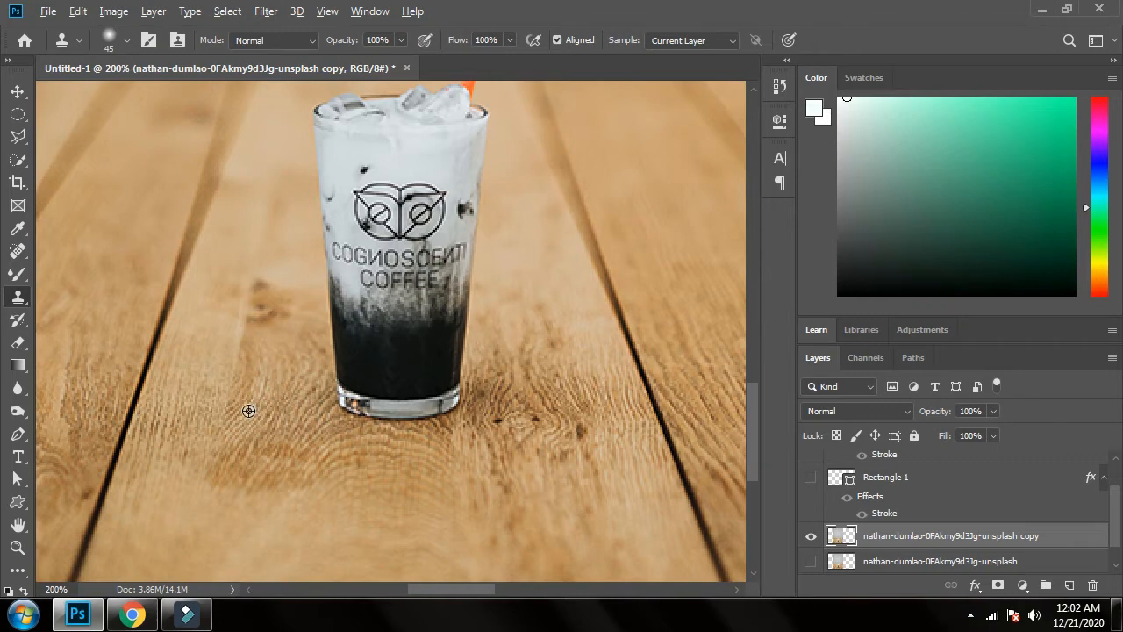
{"action": "left_click", "coordinate": [249, 411], "text": "alt"}
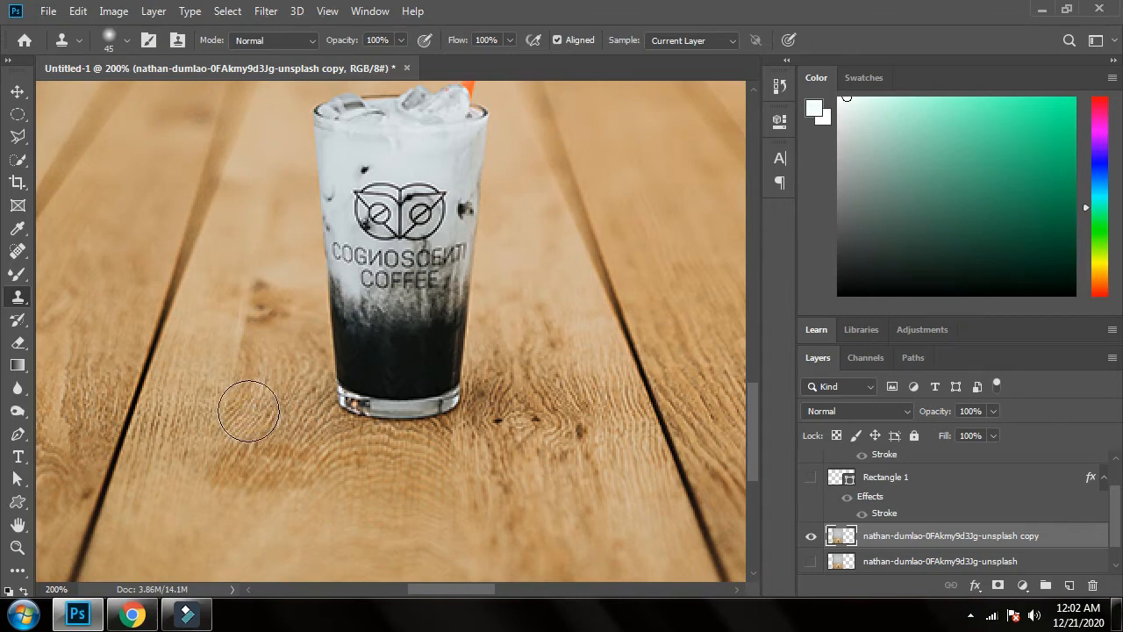
Clone the sampled wood grain and dark plank gap over the base of the glass.
{"action": "mouse_move", "coordinate": [248, 410]}
{"action": "left_mouse_down"}
{"action": "mouse_move", "coordinate": [305, 409]}
{"action": "mouse_move", "coordinate": [333, 440]}
{"action": "mouse_move", "coordinate": [414, 437]}
{"action": "mouse_move", "coordinate": [431, 389]}
{"action": "mouse_move", "coordinate": [351, 357]}
{"action": "mouse_move", "coordinate": [408, 377]}
{"action": "mouse_move", "coordinate": [476, 339]}
{"action": "mouse_move", "coordinate": [443, 278]}
{"action": "mouse_move", "coordinate": [349, 313]}
{"action": "mouse_move", "coordinate": [398, 391]}
{"action": "mouse_move", "coordinate": [450, 364]}
{"action": "mouse_move", "coordinate": [366, 373]}
{"action": "mouse_move", "coordinate": [406, 437]}
{"action": "mouse_move", "coordinate": [371, 380]}
{"action": "mouse_move", "coordinate": [445, 403]}
{"action": "mouse_move", "coordinate": [429, 427]}
{"action": "mouse_move", "coordinate": [454, 392]}
{"action": "left_mouse_up"}
{"action": "key", "text": "ctrl+z"}
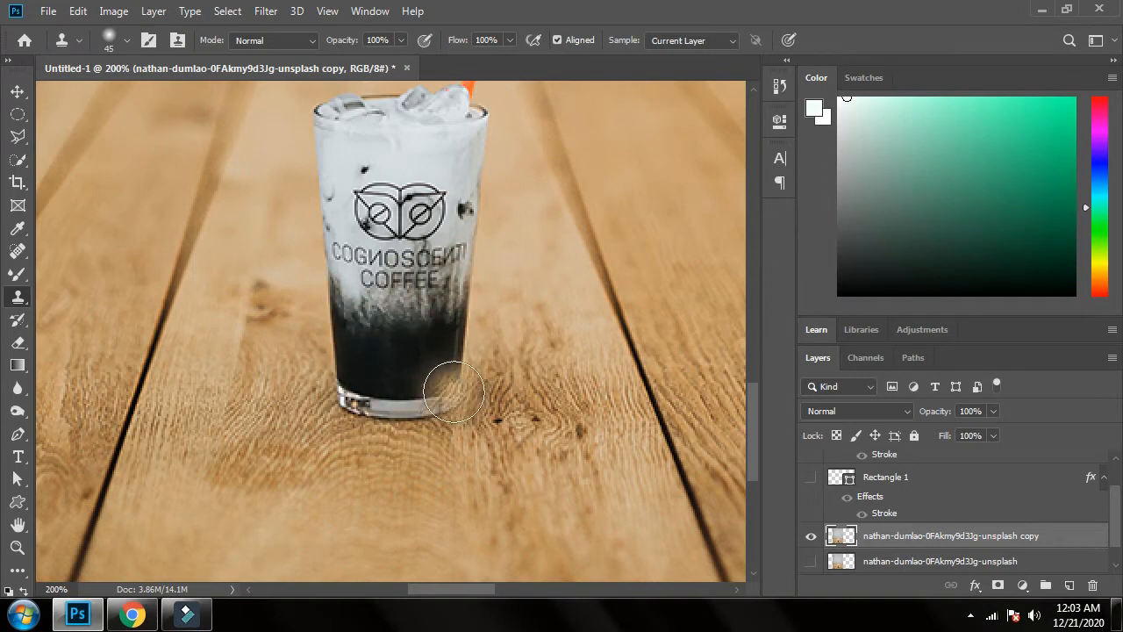
{"action": "left_click", "coordinate": [458, 395]}
{"action": "left_click", "coordinate": [454, 390]}
{"action": "left_click", "coordinate": [435, 397]}
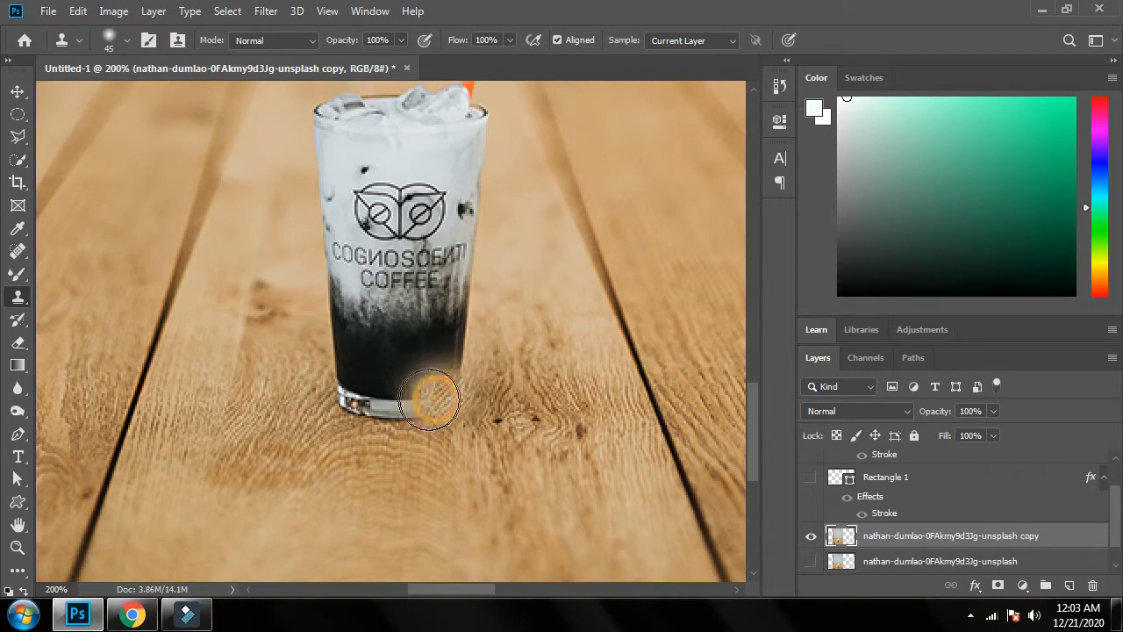
{"action": "left_click", "coordinate": [416, 399]}
{"action": "left_click", "coordinate": [388, 397]}
{"action": "left_click", "coordinate": [385, 401]}
{"action": "left_click", "coordinate": [350, 403]}
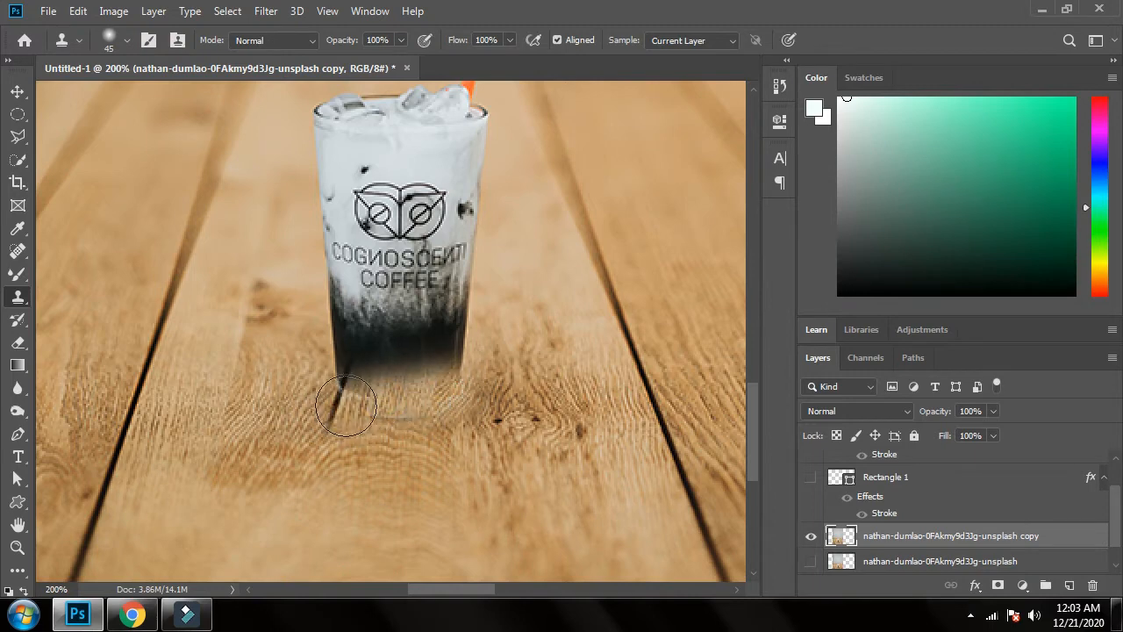
{"action": "left_click", "coordinate": [347, 406]}
{"action": "left_click", "coordinate": [411, 409]}
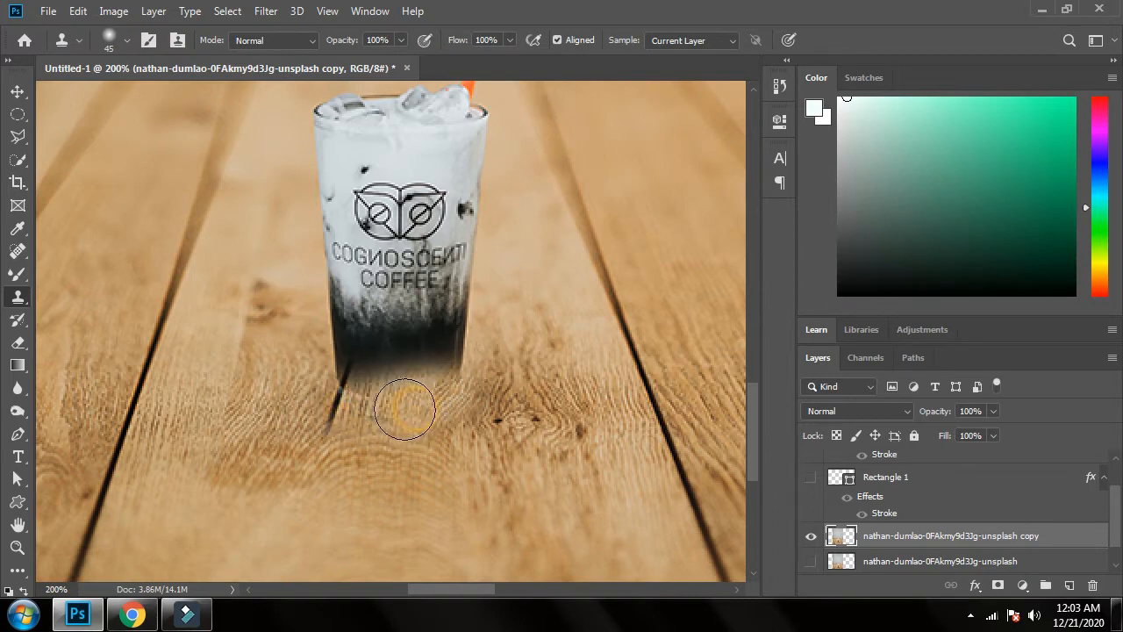
{"action": "left_click", "coordinate": [458, 395]}
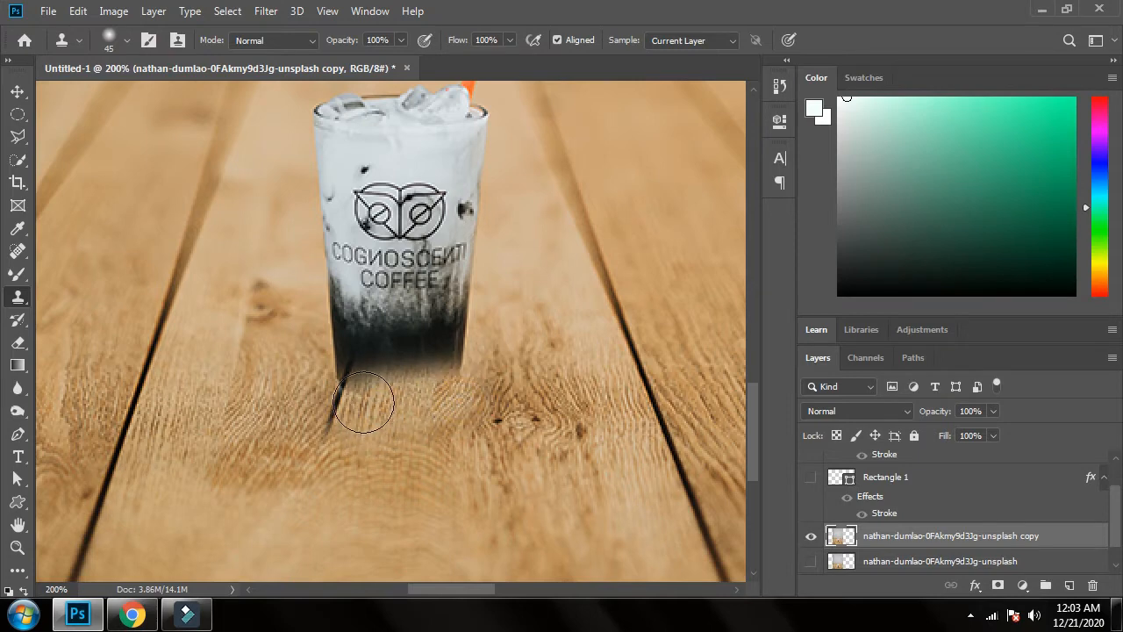
{"action": "left_click", "coordinate": [328, 439]}
{"action": "left_click_drag", "start_coordinate": [292, 521], "coordinate": [312, 474]}
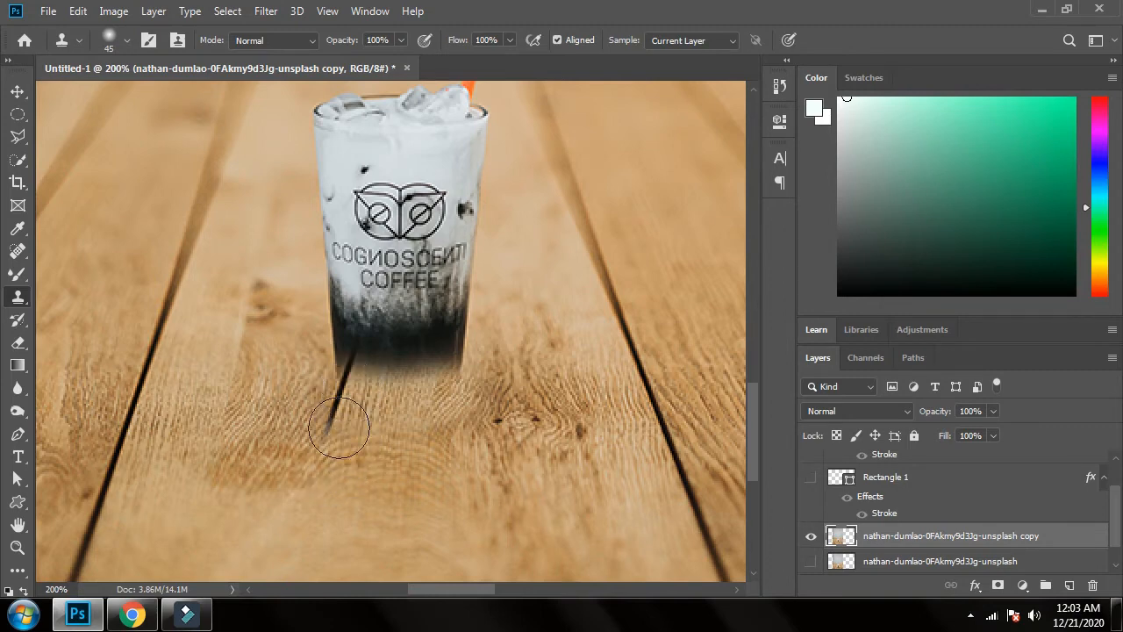
Clone the wood planks over the rest of the glass and the orange straw up to the table's far edge.
{"action": "key", "text": "space"}
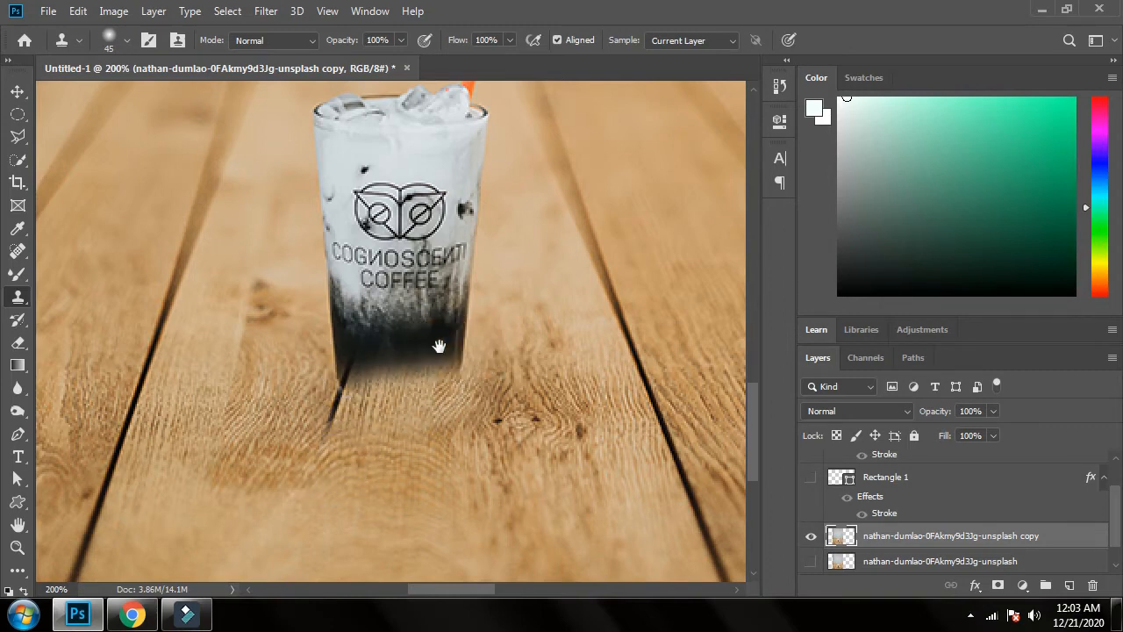
{"action": "left_click_drag", "start_coordinate": [438, 346], "coordinate": [433, 448]}
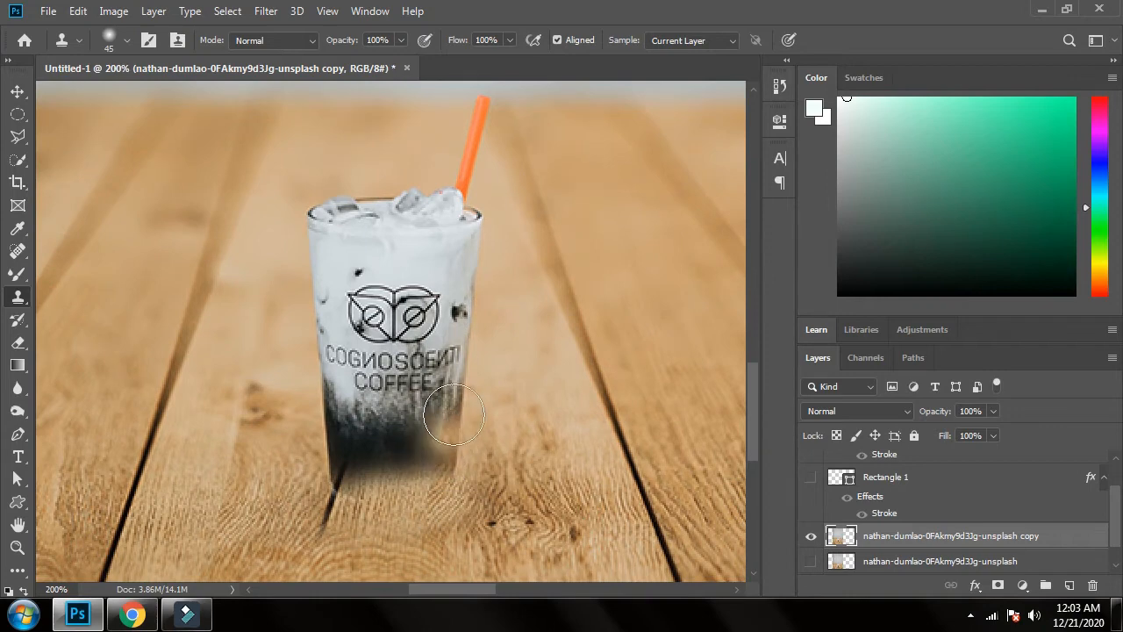
{"action": "mouse_move", "coordinate": [446, 455]}
{"action": "left_mouse_down"}
{"action": "mouse_move", "coordinate": [375, 471]}
{"action": "mouse_move", "coordinate": [420, 470]}
{"action": "mouse_move", "coordinate": [344, 471]}
{"action": "mouse_move", "coordinate": [355, 422]}
{"action": "mouse_move", "coordinate": [347, 445]}
{"action": "mouse_move", "coordinate": [347, 322]}
{"action": "mouse_move", "coordinate": [329, 392]}
{"action": "mouse_move", "coordinate": [327, 423]}
{"action": "mouse_move", "coordinate": [396, 431]}
{"action": "mouse_move", "coordinate": [418, 387]}
{"action": "mouse_move", "coordinate": [375, 361]}
{"action": "mouse_move", "coordinate": [425, 345]}
{"action": "mouse_move", "coordinate": [451, 421]}
{"action": "mouse_move", "coordinate": [435, 471]}
{"action": "mouse_move", "coordinate": [472, 352]}
{"action": "mouse_move", "coordinate": [446, 255]}
{"action": "mouse_move", "coordinate": [474, 215]}
{"action": "mouse_move", "coordinate": [469, 303]}
{"action": "mouse_move", "coordinate": [409, 277]}
{"action": "mouse_move", "coordinate": [381, 309]}
{"action": "mouse_move", "coordinate": [409, 310]}
{"action": "mouse_move", "coordinate": [386, 316]}
{"action": "mouse_move", "coordinate": [342, 301]}
{"action": "mouse_move", "coordinate": [344, 247]}
{"action": "mouse_move", "coordinate": [373, 220]}
{"action": "mouse_move", "coordinate": [335, 222]}
{"action": "mouse_move", "coordinate": [340, 269]}
{"action": "mouse_move", "coordinate": [325, 218]}
{"action": "mouse_move", "coordinate": [454, 194]}
{"action": "mouse_move", "coordinate": [392, 263]}
{"action": "mouse_move", "coordinate": [438, 254]}
{"action": "mouse_move", "coordinate": [463, 197]}
{"action": "mouse_move", "coordinate": [475, 111]}
{"action": "mouse_move", "coordinate": [375, 234]}
{"action": "mouse_move", "coordinate": [300, 253]}
{"action": "mouse_move", "coordinate": [293, 430]}
{"action": "mouse_move", "coordinate": [284, 401]}
{"action": "mouse_move", "coordinate": [286, 372]}
{"action": "left_mouse_up"}
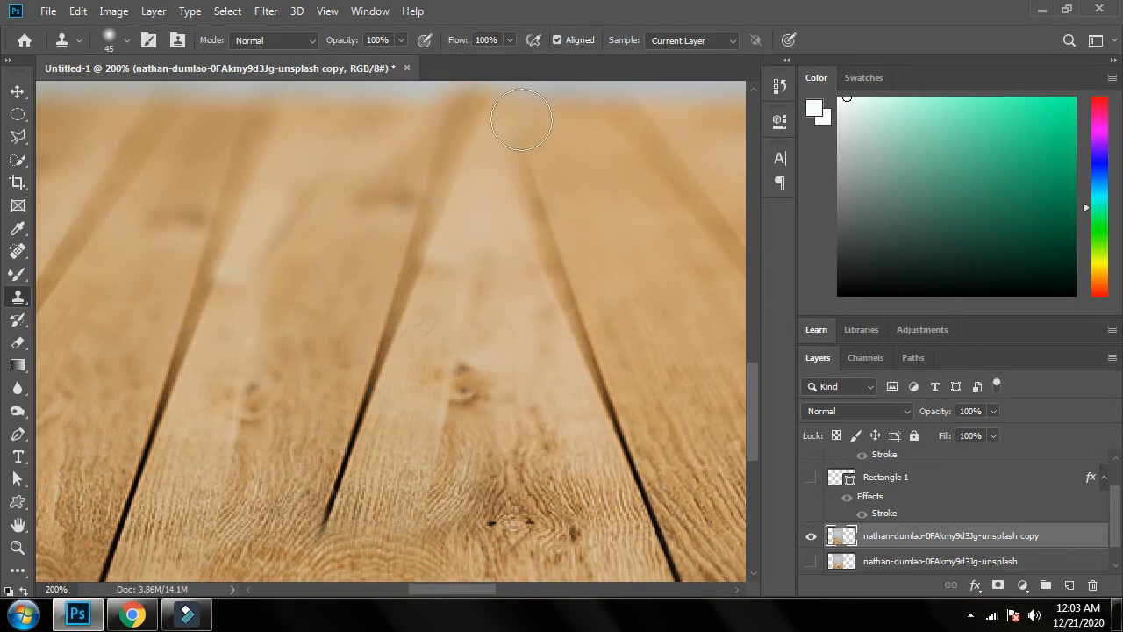
{"action": "mouse_move", "coordinate": [511, 119]}
{"action": "left_mouse_down"}
{"action": "mouse_move", "coordinate": [490, 128]}
{"action": "mouse_move", "coordinate": [490, 114]}
{"action": "left_mouse_up"}
{"action": "left_click_drag", "start_coordinate": [427, 166], "coordinate": [409, 204]}
Clone plain wood grain over the lower and middle parts of the extra dark gap where the glass stood.
{"action": "left_click_drag", "start_coordinate": [381, 507], "coordinate": [363, 339]}
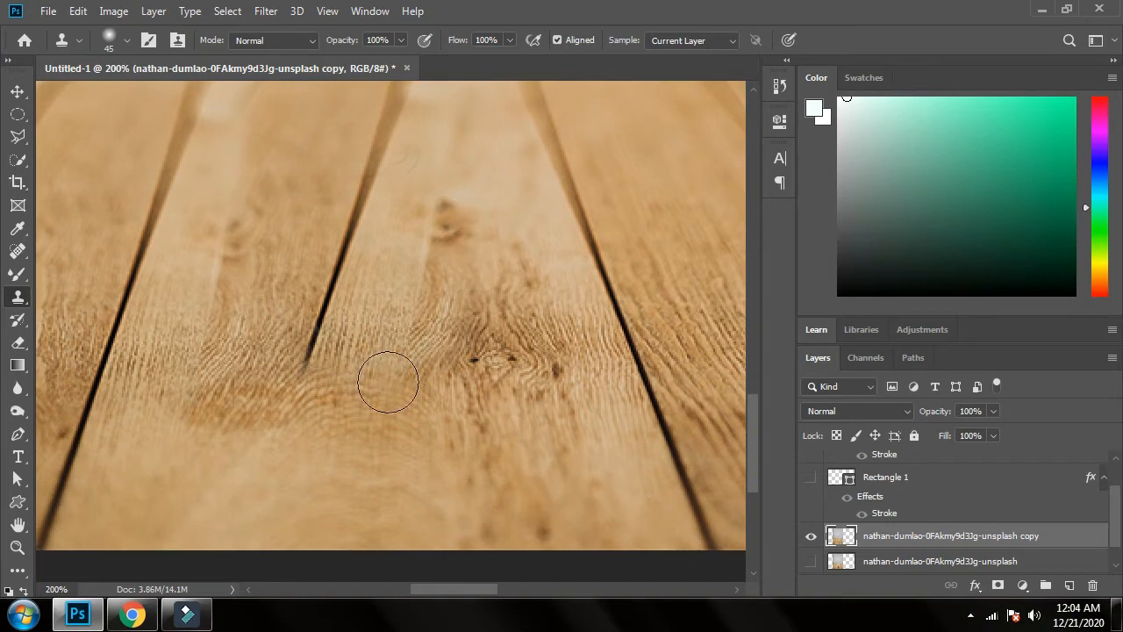
{"action": "left_click", "coordinate": [437, 364], "text": "alt"}
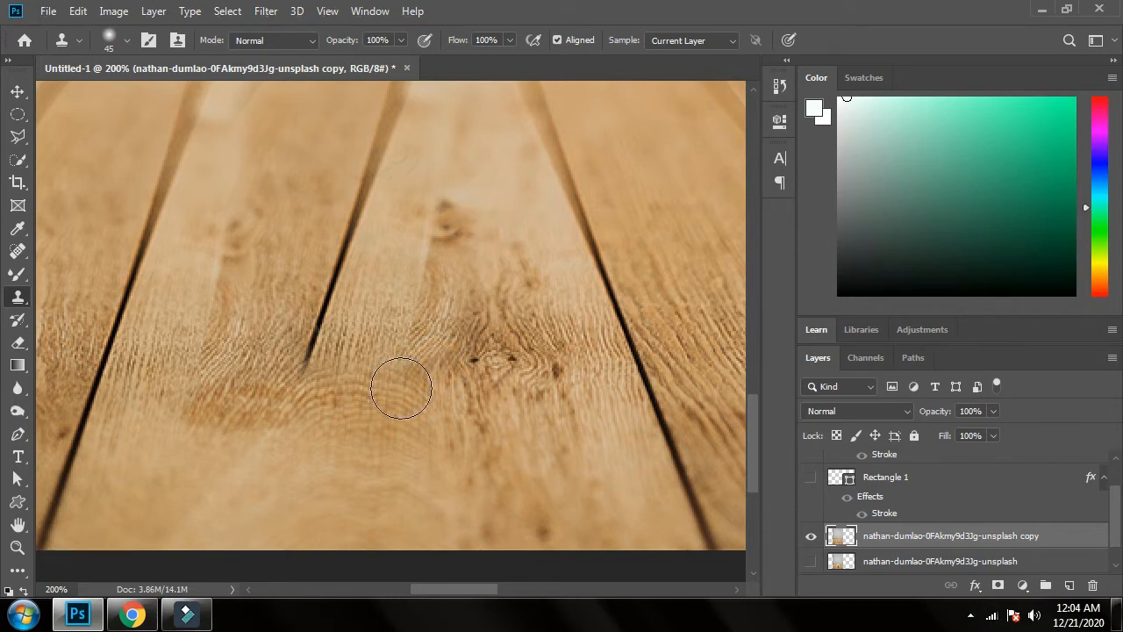
{"action": "mouse_move", "coordinate": [326, 307]}
{"action": "left_mouse_down"}
{"action": "mouse_move", "coordinate": [290, 386]}
{"action": "mouse_move", "coordinate": [316, 316]}
{"action": "left_mouse_up"}
{"action": "left_click_drag", "start_coordinate": [382, 292], "coordinate": [366, 431]}
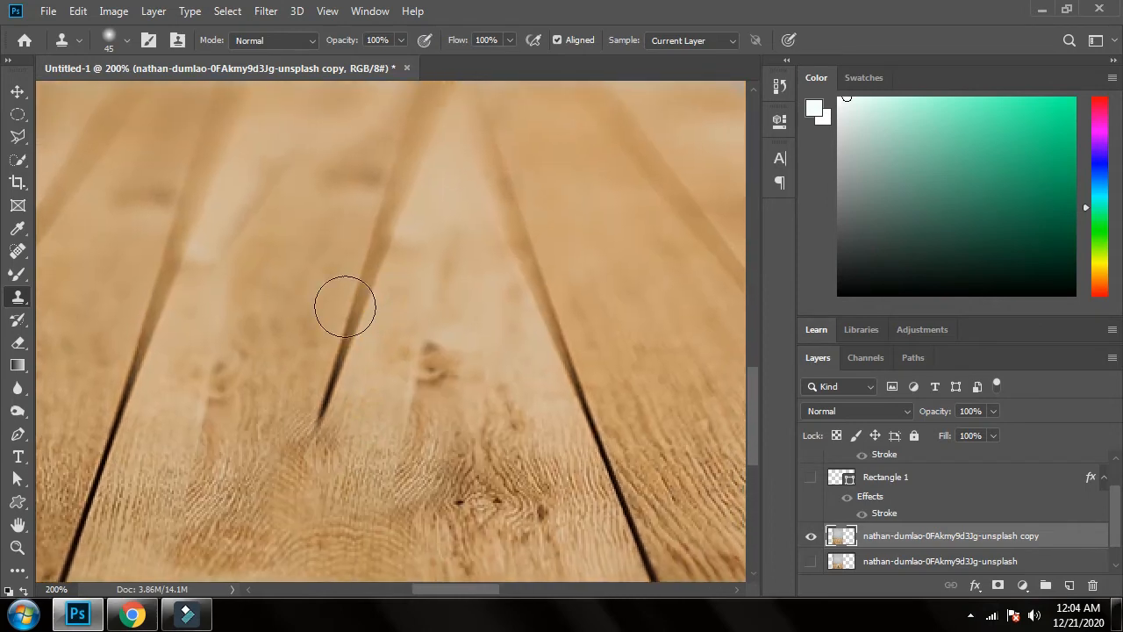
{"action": "left_click_drag", "start_coordinate": [343, 307], "coordinate": [315, 405]}
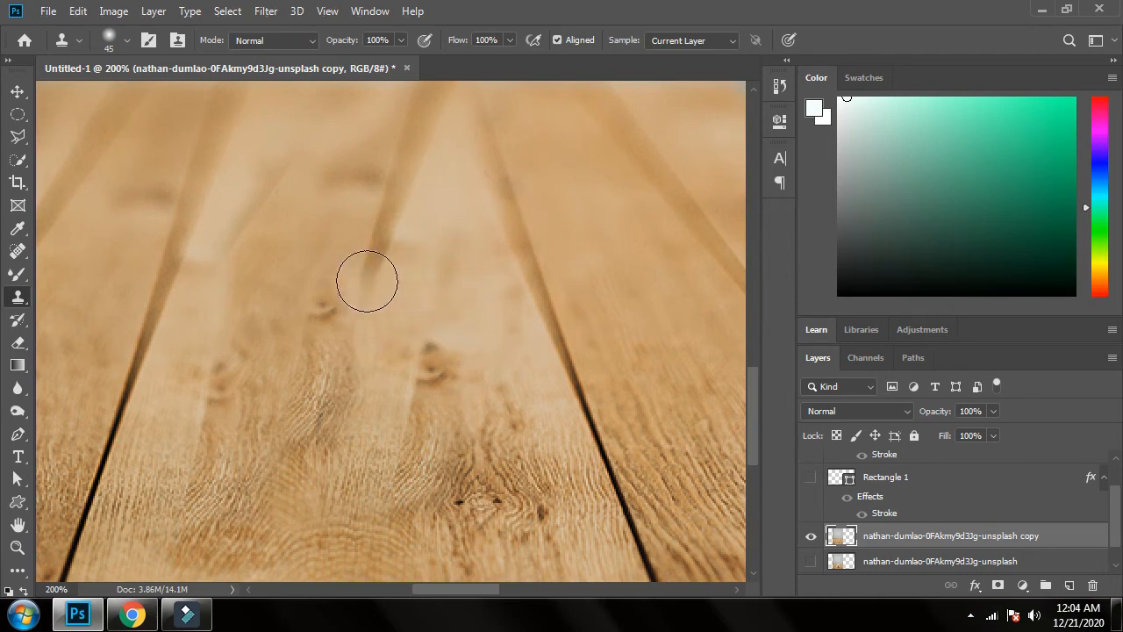
{"action": "mouse_move", "coordinate": [366, 281]}
{"action": "left_mouse_down"}
{"action": "mouse_move", "coordinate": [378, 229]}
{"action": "mouse_move", "coordinate": [351, 317]}
{"action": "left_mouse_up"}
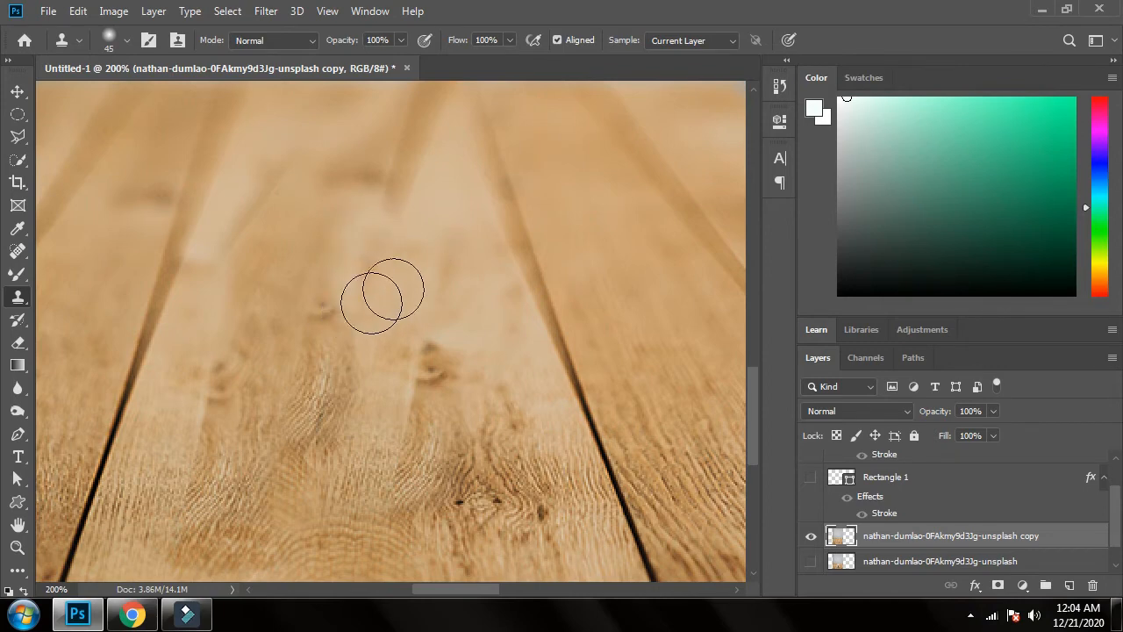
Resample light wood and clone over the remaining part of the extra gap near the table's far edge.
{"action": "left_click_drag", "start_coordinate": [431, 246], "coordinate": [396, 409]}
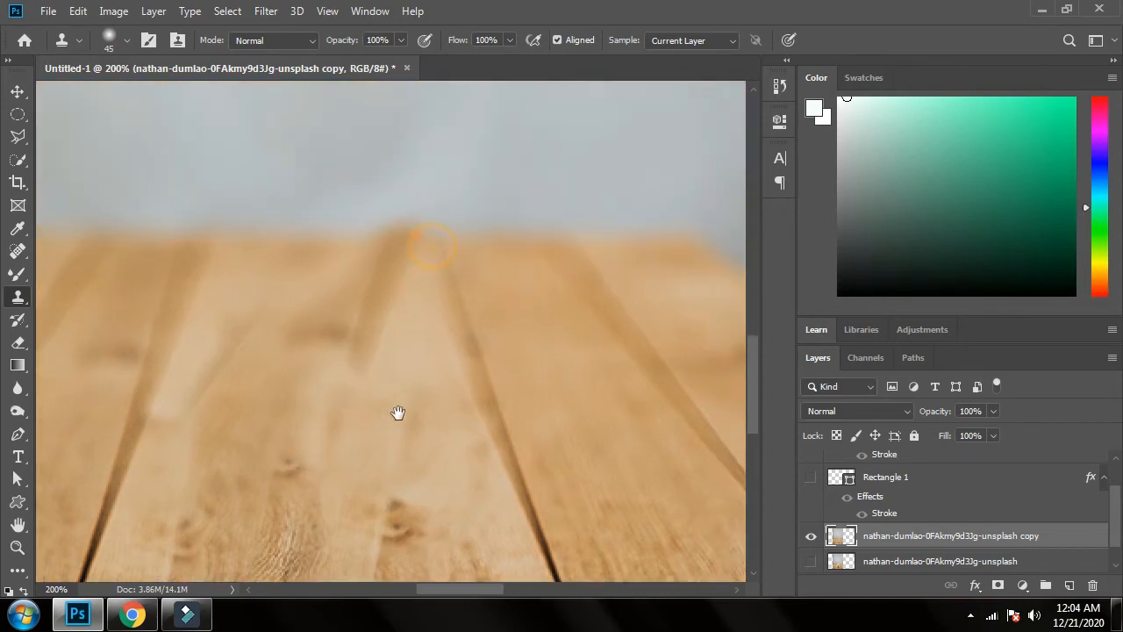
{"action": "mouse_move", "coordinate": [381, 289]}
{"action": "left_mouse_down"}
{"action": "mouse_move", "coordinate": [333, 431]}
{"action": "mouse_move", "coordinate": [337, 289]}
{"action": "left_mouse_up"}
{"action": "left_click", "coordinate": [337, 288], "text": "alt"}
{"action": "mouse_move", "coordinate": [393, 264]}
{"action": "left_mouse_down"}
{"action": "mouse_move", "coordinate": [384, 311]}
{"action": "mouse_move", "coordinate": [353, 302]}
{"action": "left_mouse_up"}
Sample light wood grain and clone it over the small dark knot in the upper part of the middle plank.
{"action": "left_click_drag", "start_coordinate": [381, 524], "coordinate": [369, 361]}
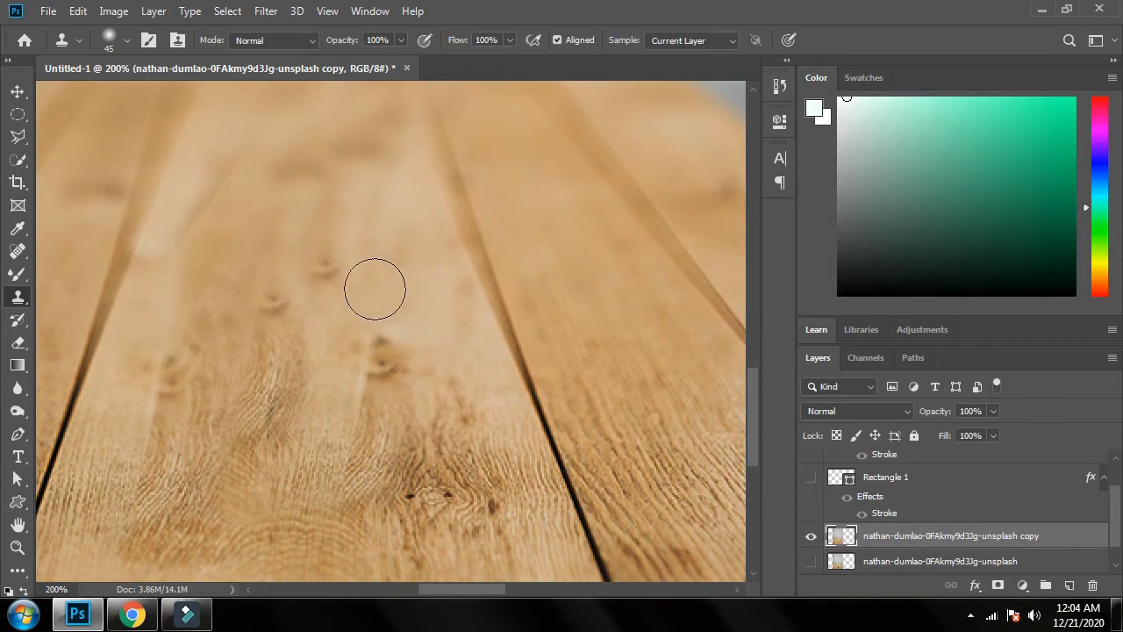
{"action": "left_click_drag", "start_coordinate": [352, 283], "coordinate": [331, 289]}
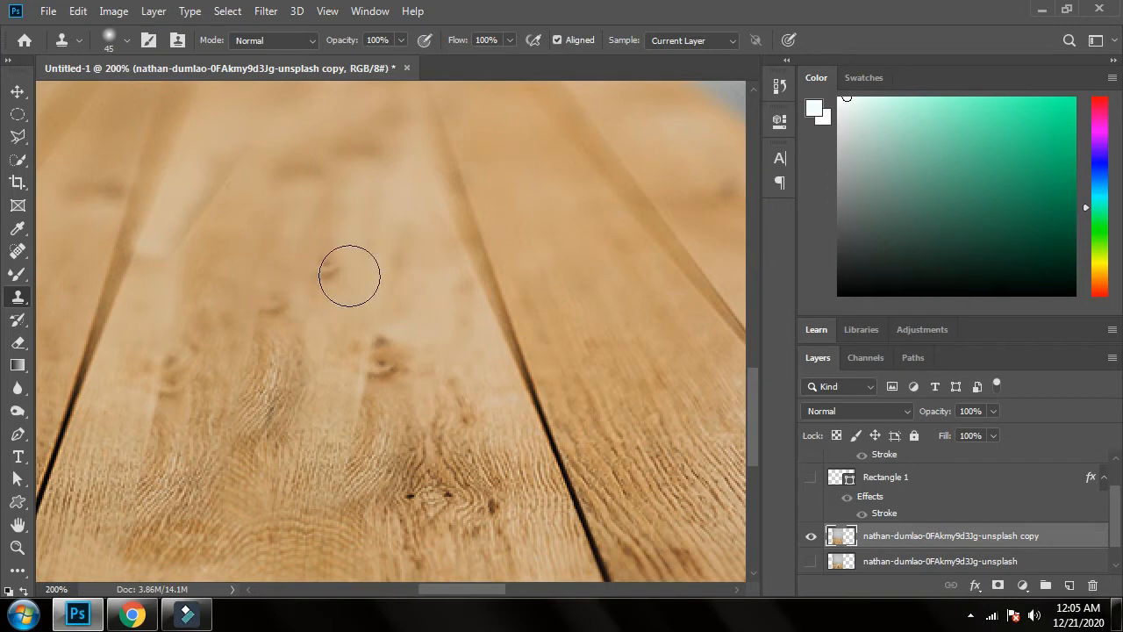
{"action": "left_click", "coordinate": [369, 214], "text": "alt"}
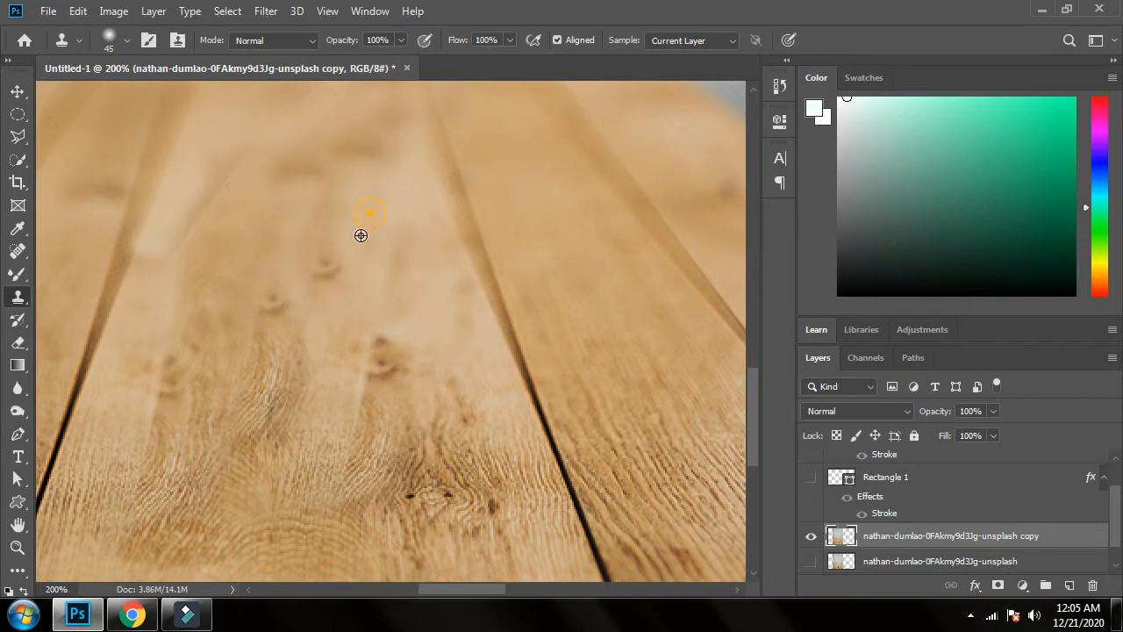
{"action": "left_click_drag", "start_coordinate": [336, 268], "coordinate": [311, 273]}
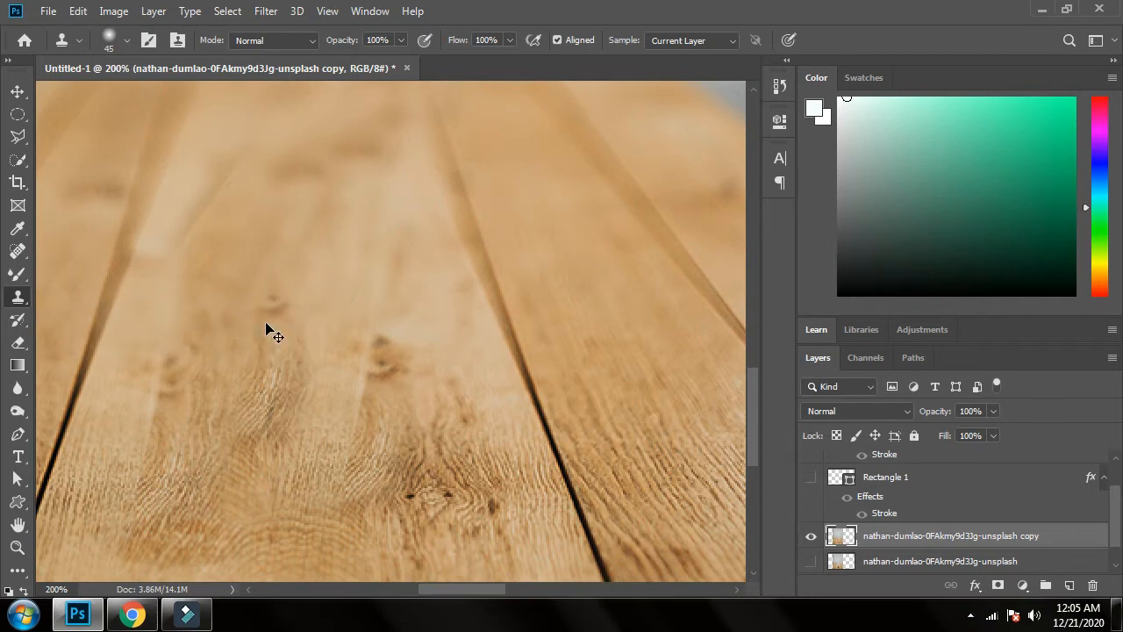
Show the original photo layer and move the retouched copy beside it for a side-by-side comparison.
{"action": "scroll", "coordinate": [266, 323], "scroll_direction": "down", "scroll_amount": 5}
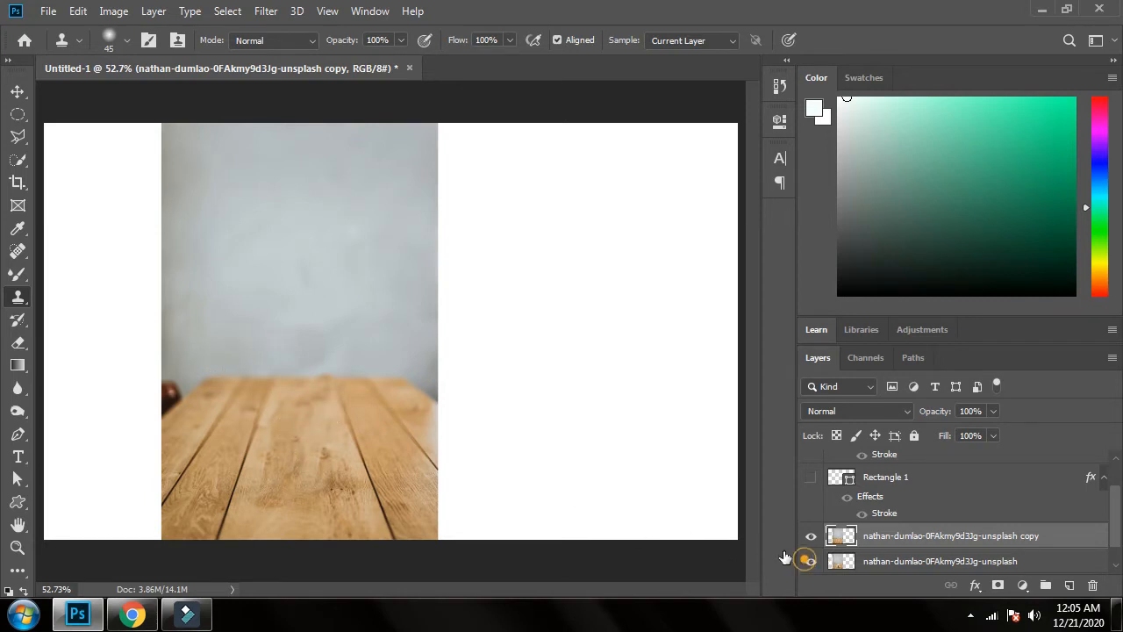
{"action": "left_click", "coordinate": [810, 560]}
{"action": "key", "text": "v"}
{"action": "left_click_drag", "start_coordinate": [363, 359], "coordinate": [647, 351]}
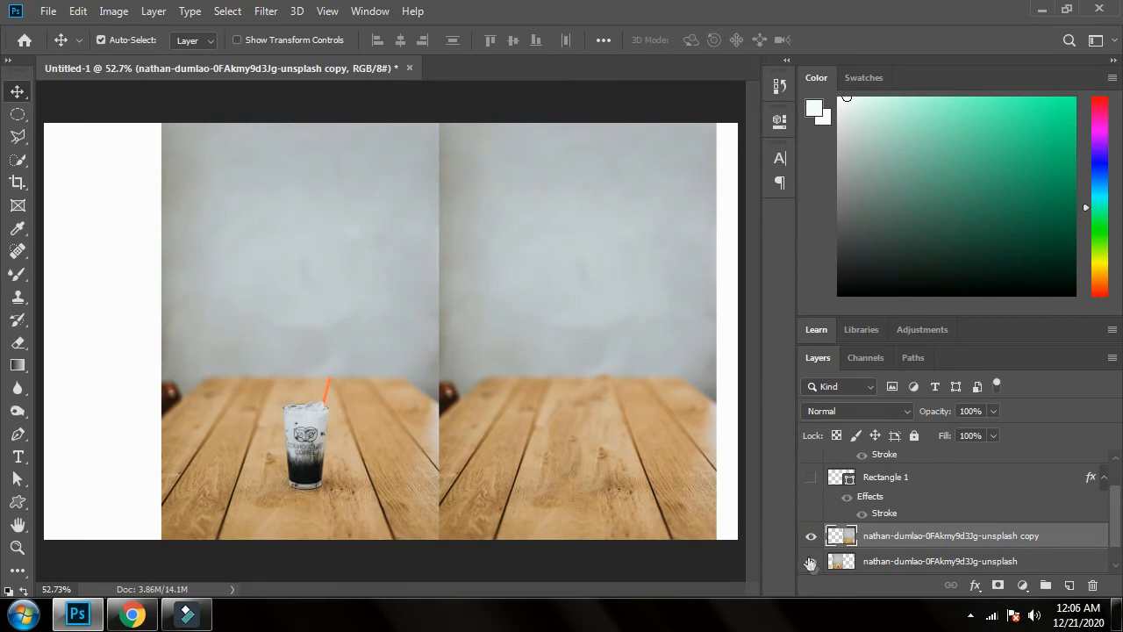
Hide the original photo layer and move the retouched copy to the middle of the canvas.
{"action": "left_click", "coordinate": [811, 561]}
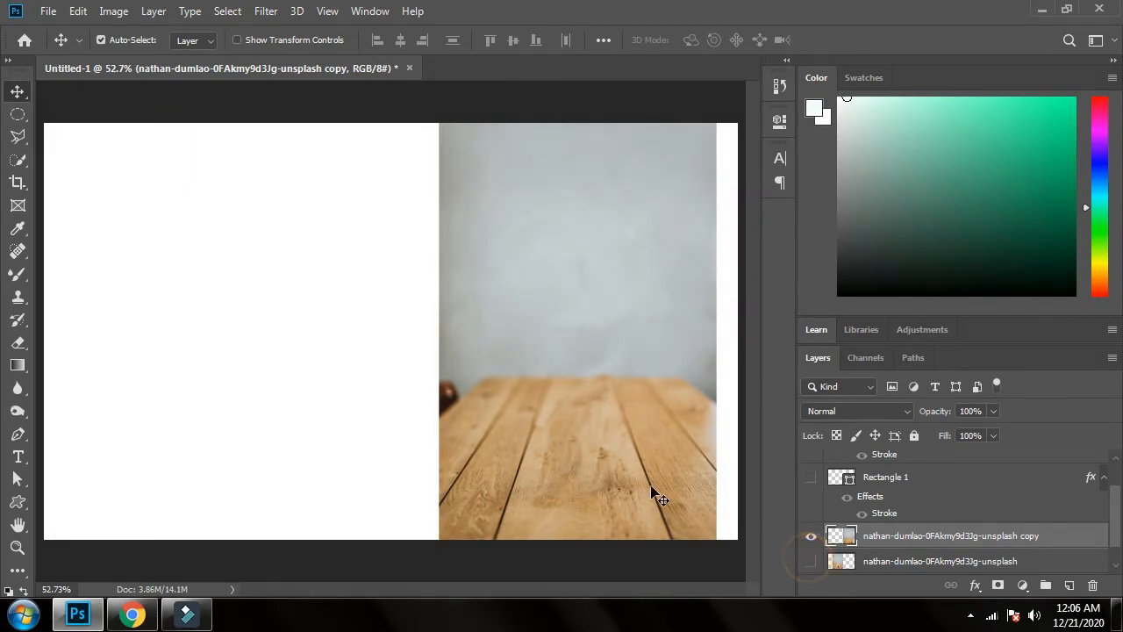
{"action": "left_click_drag", "start_coordinate": [568, 341], "coordinate": [427, 324]}
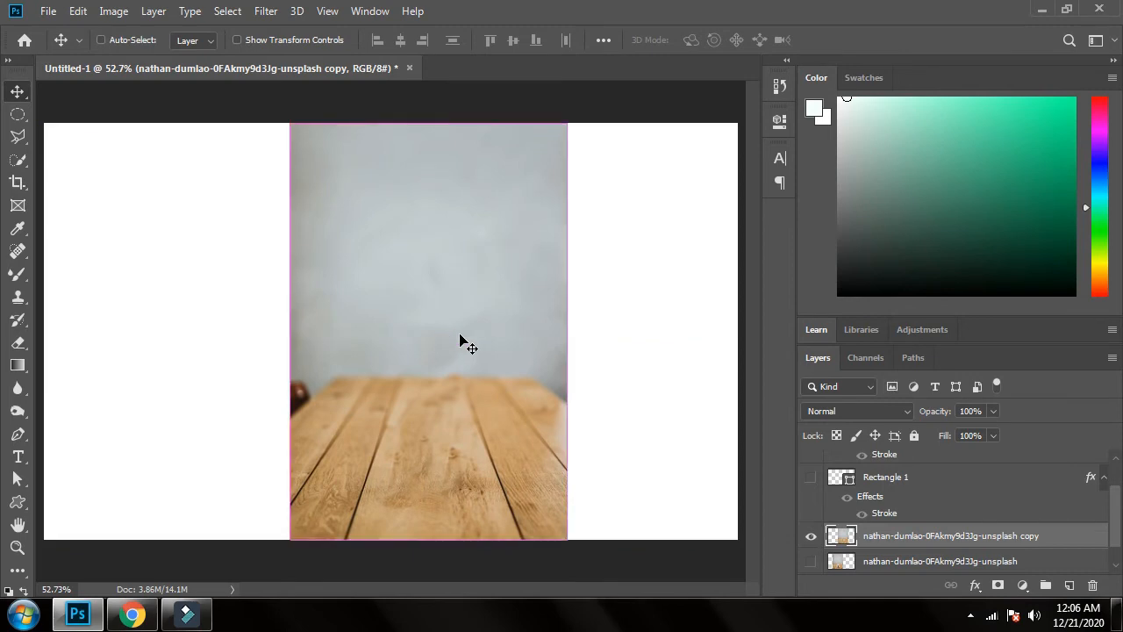
Draw a straight Pen tool path segment along the table's far edge from corner to corner, aligning its end point with the edge.
{"action": "key", "text": "ctrl+plus"}
{"action": "key", "text": "ctrl+plus"}
{"action": "key", "text": "ctrl+plus"}
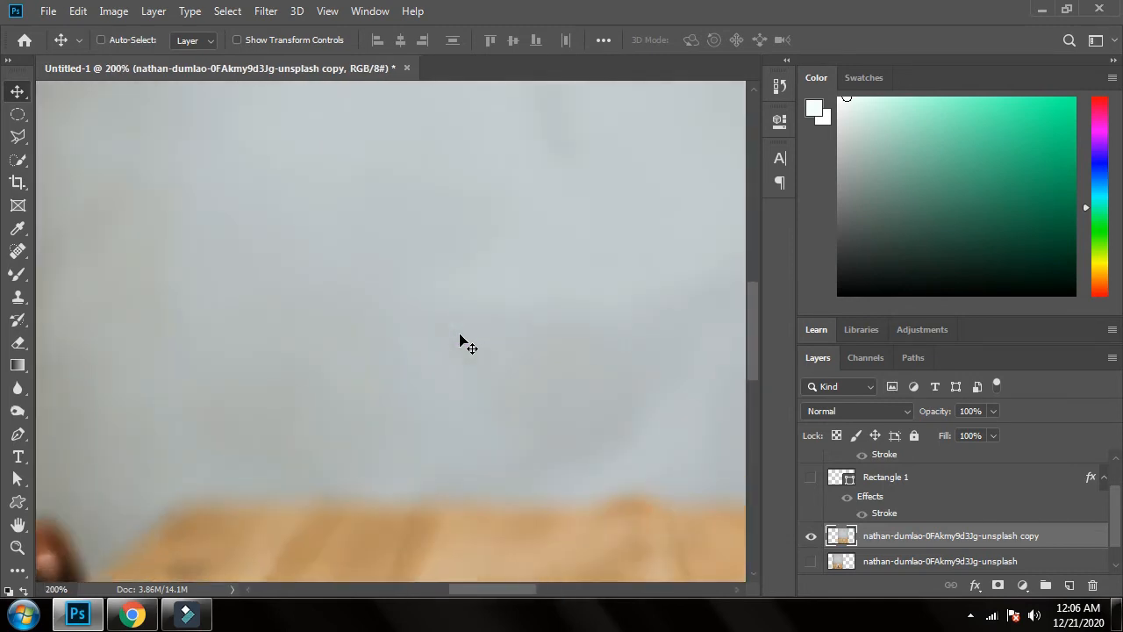
{"action": "scroll", "coordinate": [526, 263], "scroll_direction": "down", "scroll_amount": 5}
{"action": "scroll", "coordinate": [479, 251], "scroll_direction": "left", "scroll_amount": 3}
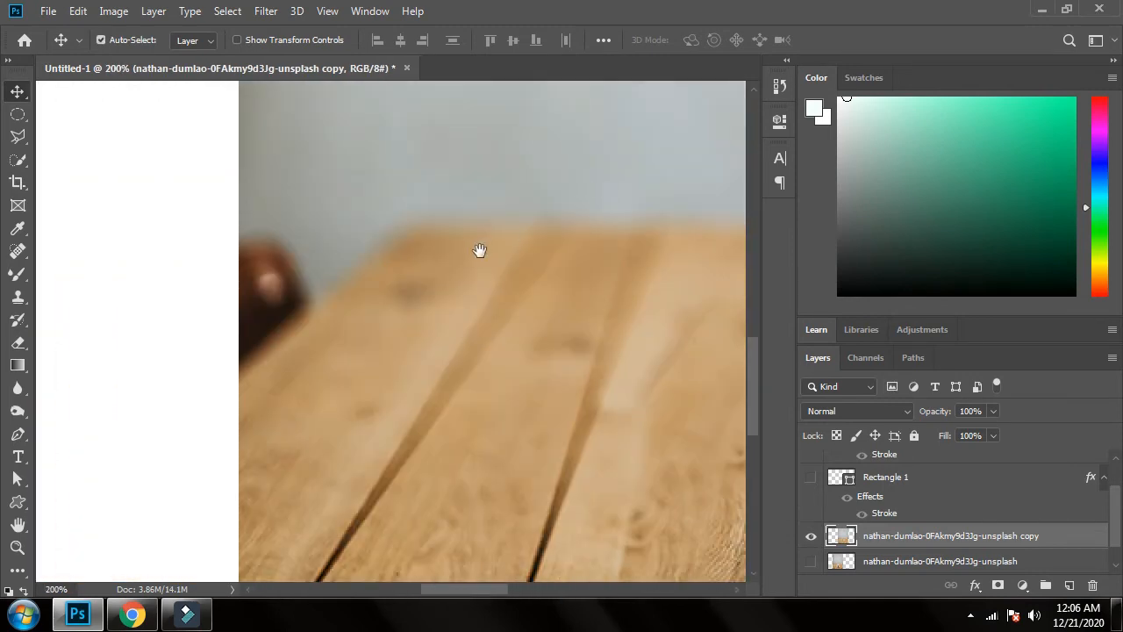
{"action": "left_click_drag", "start_coordinate": [479, 251], "coordinate": [467, 378]}
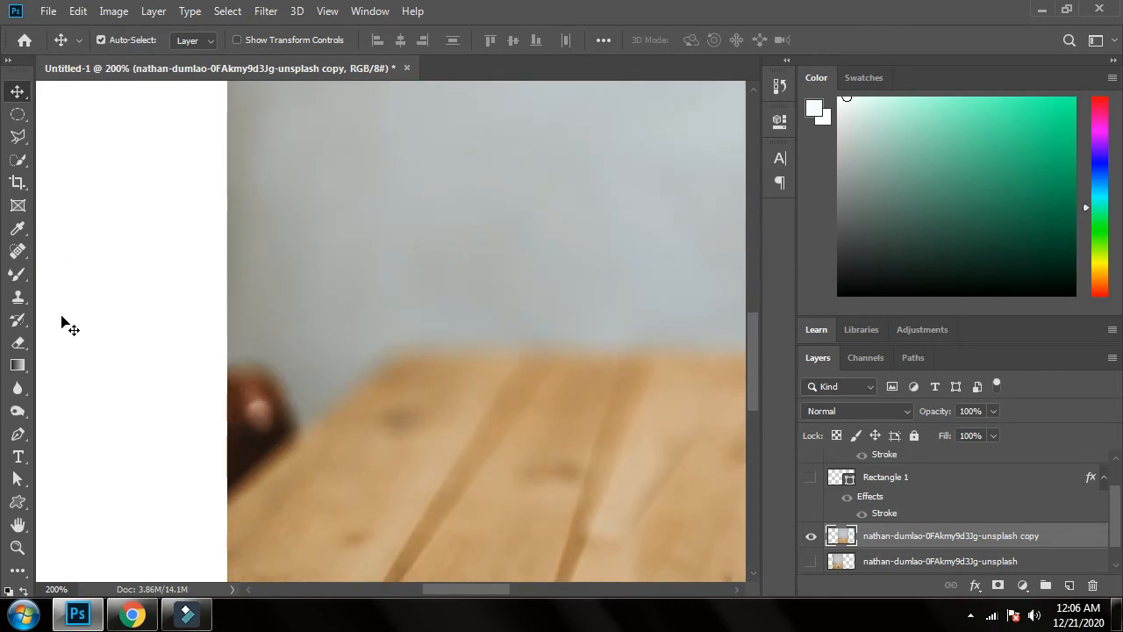
{"action": "left_click", "coordinate": [24, 434]}
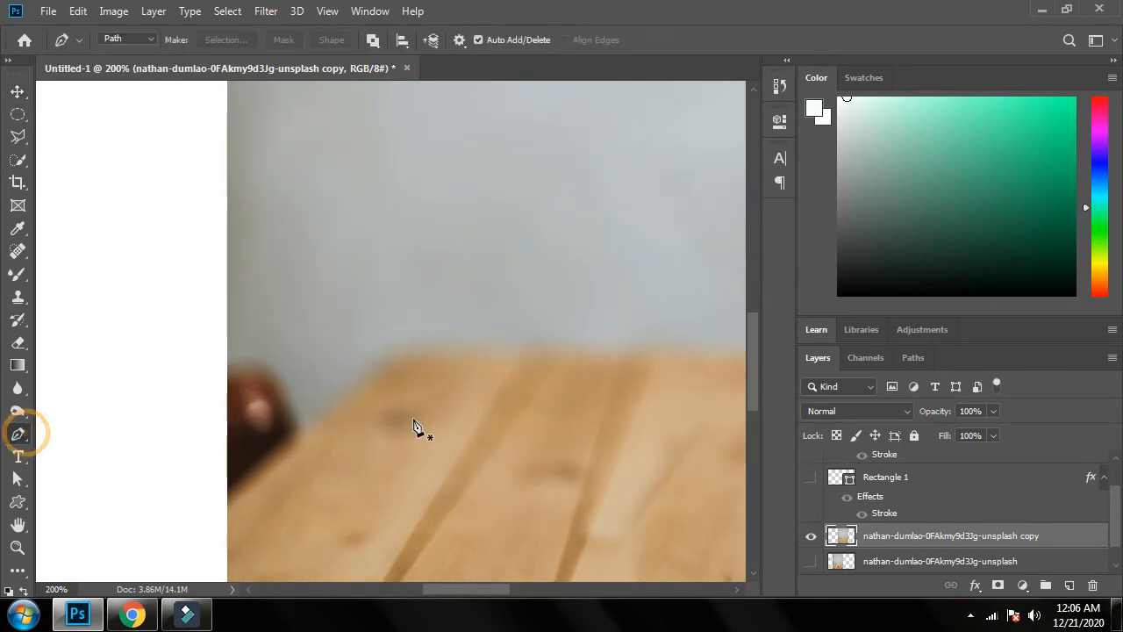
{"action": "left_click", "coordinate": [394, 348]}
{"action": "left_click_drag", "start_coordinate": [638, 459], "coordinate": [270, 433]}
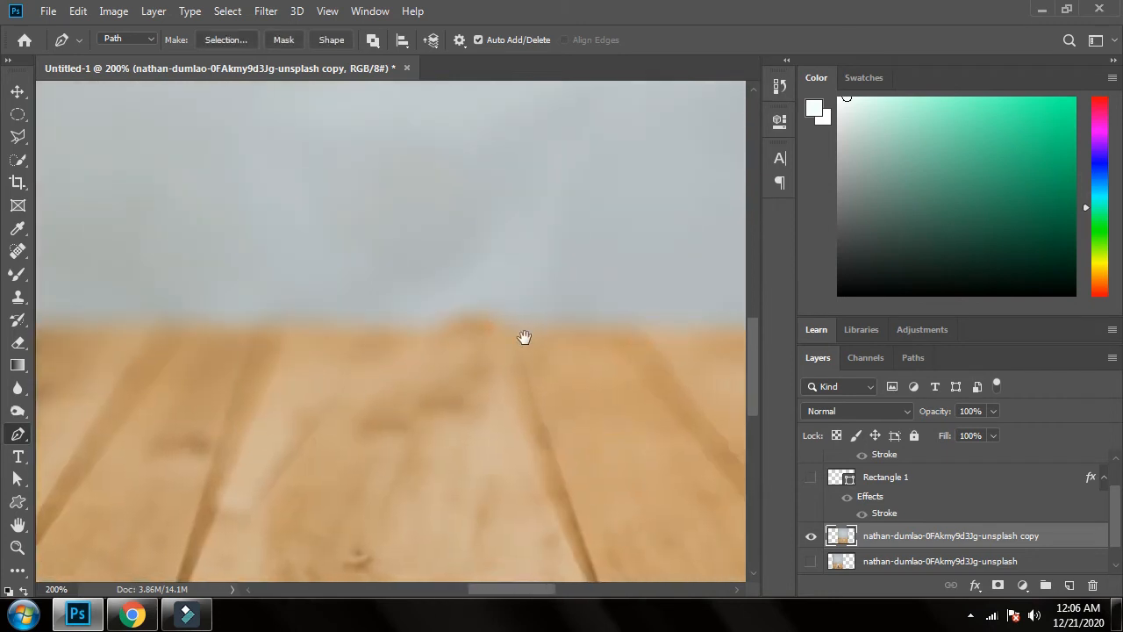
{"action": "left_click_drag", "start_coordinate": [680, 380], "coordinate": [416, 394]}
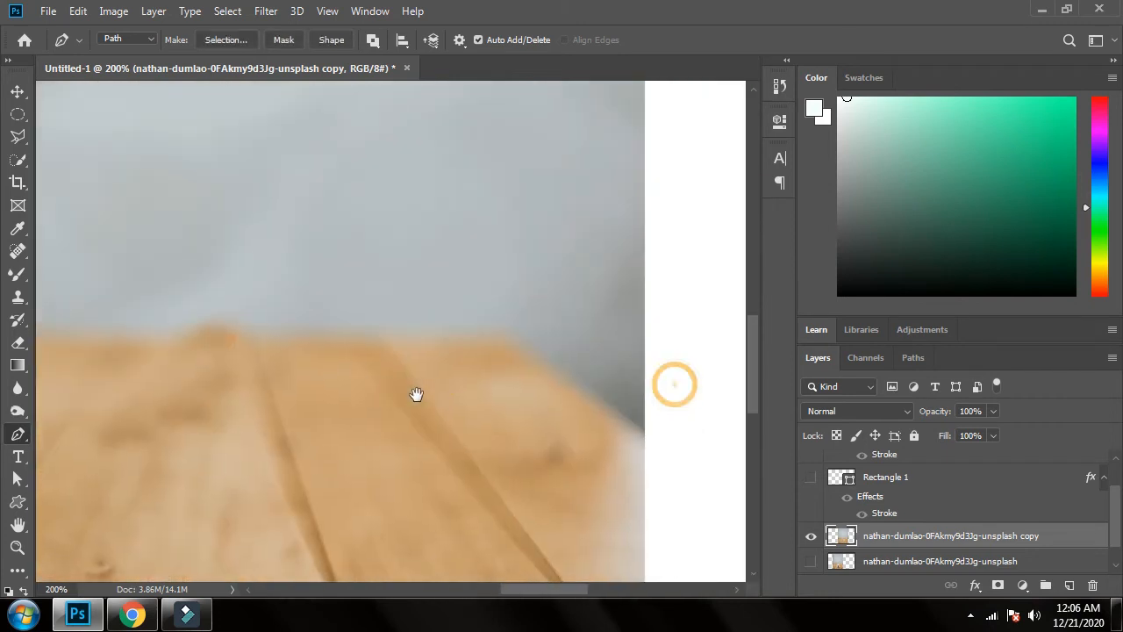
{"action": "left_click", "coordinate": [505, 326]}
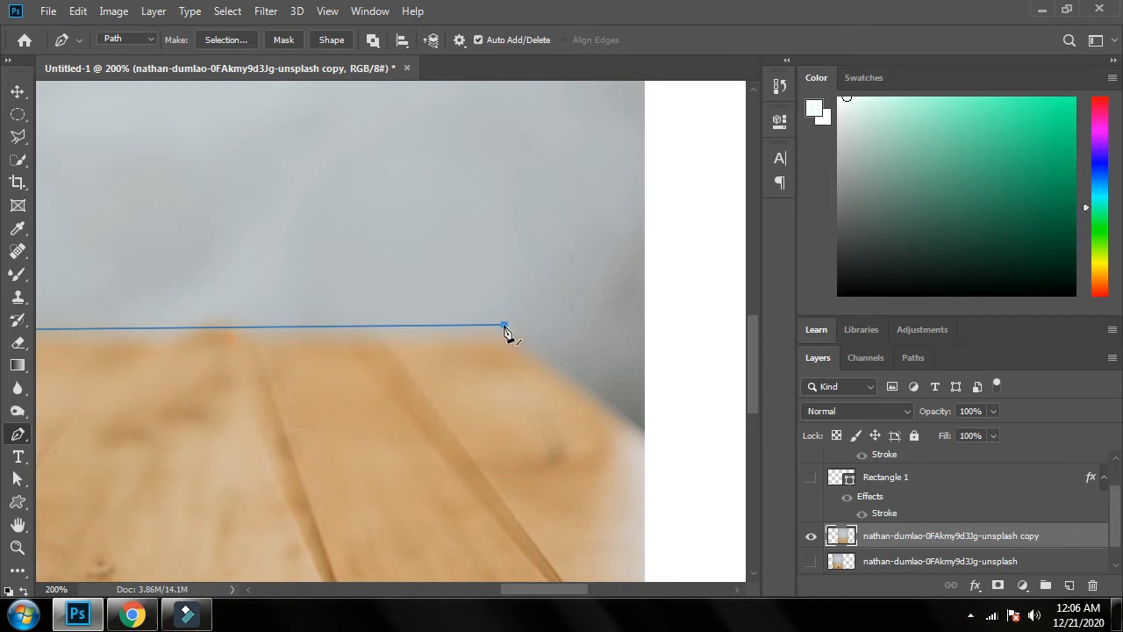
{"action": "left_click_drag", "start_coordinate": [503, 325], "coordinate": [505, 326]}
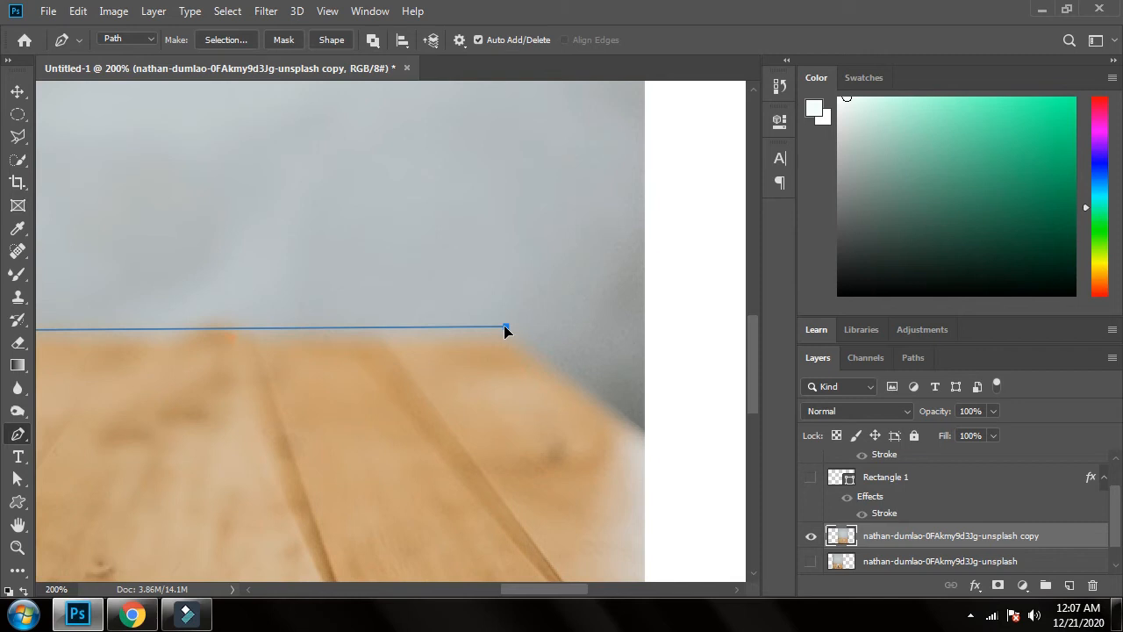
{"action": "left_click_drag", "start_coordinate": [504, 326], "coordinate": [505, 331]}
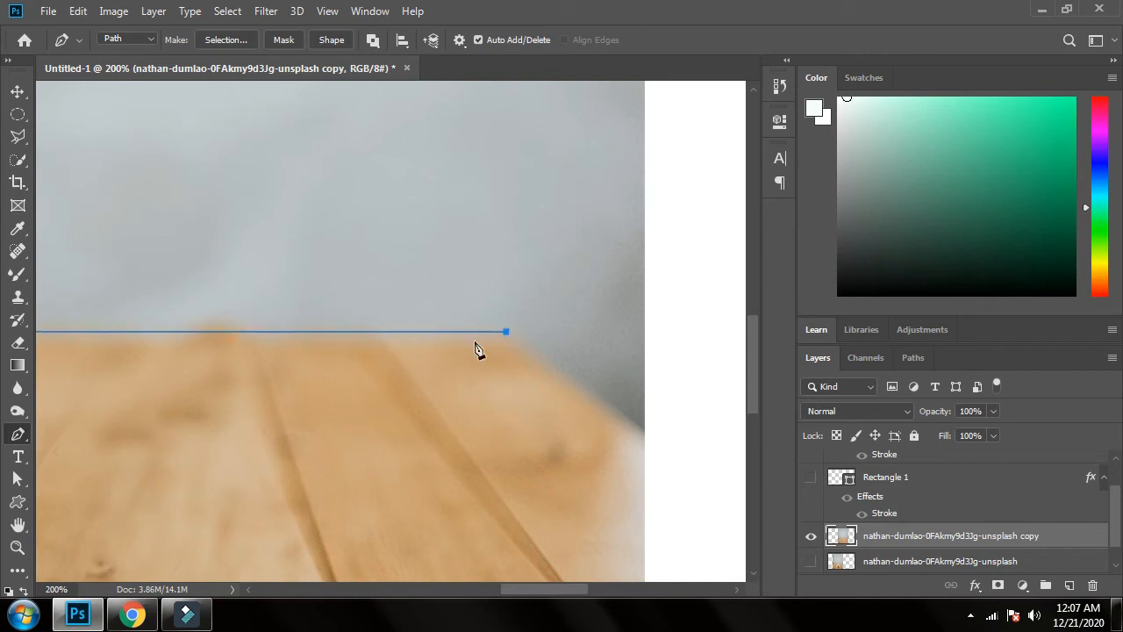
Close the pen path around the wall area above the table and convert it into a selection.
{"action": "key", "text": "ctrl+minus"}
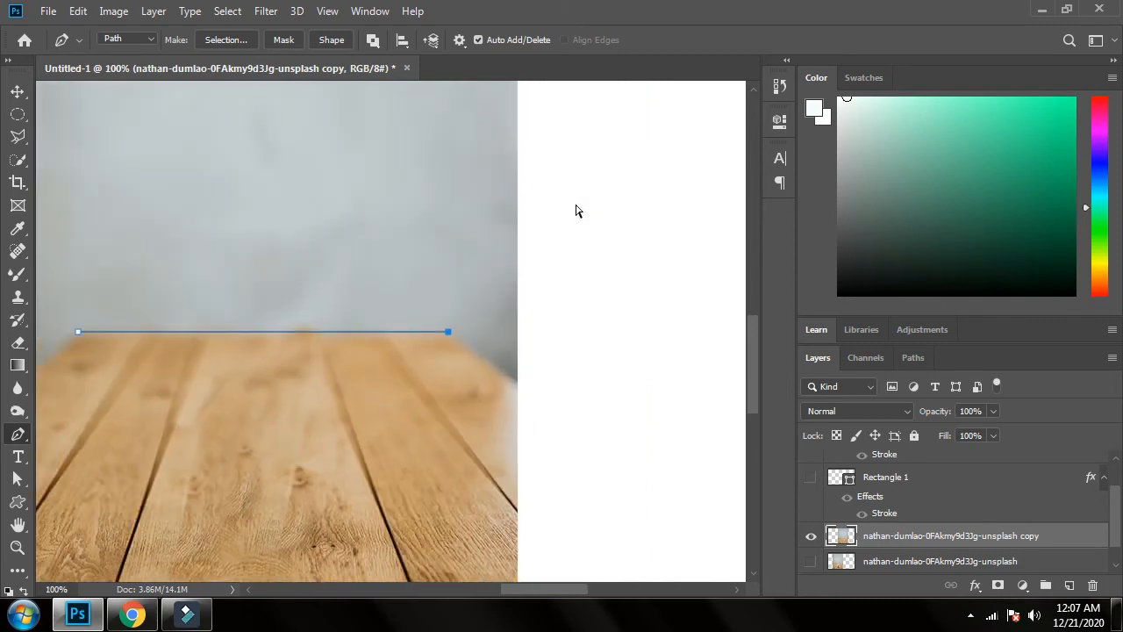
{"action": "left_click", "coordinate": [489, 218]}
{"action": "left_click", "coordinate": [361, 175]}
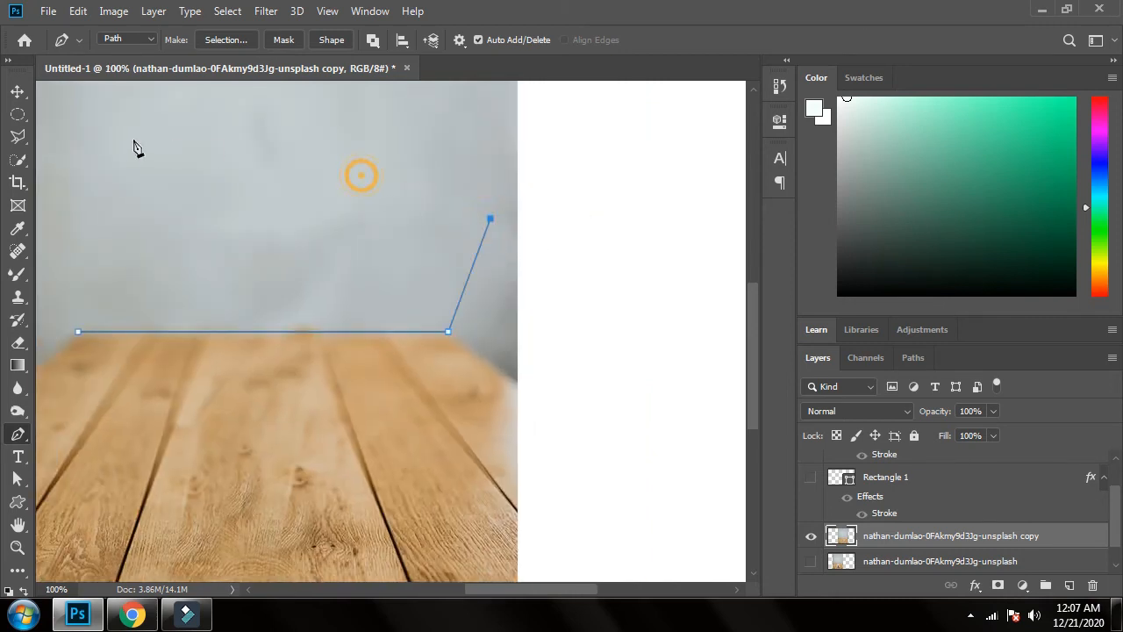
{"action": "left_click", "coordinate": [167, 174]}
{"action": "left_click", "coordinate": [126, 266]}
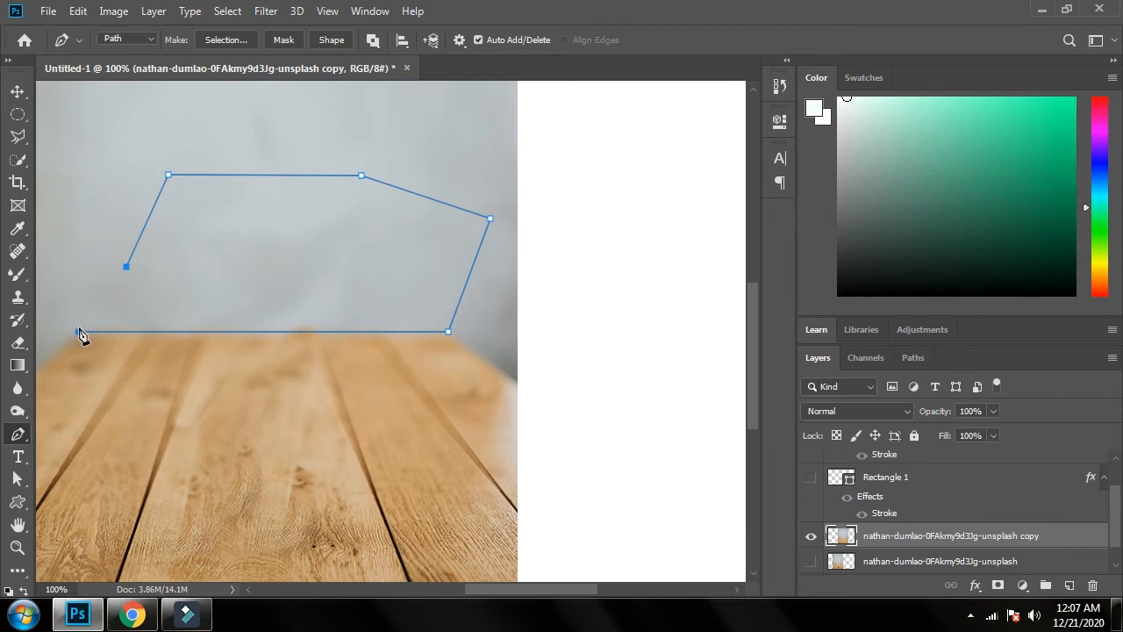
{"action": "left_click", "coordinate": [78, 332]}
{"action": "right_click", "coordinate": [332, 256]}
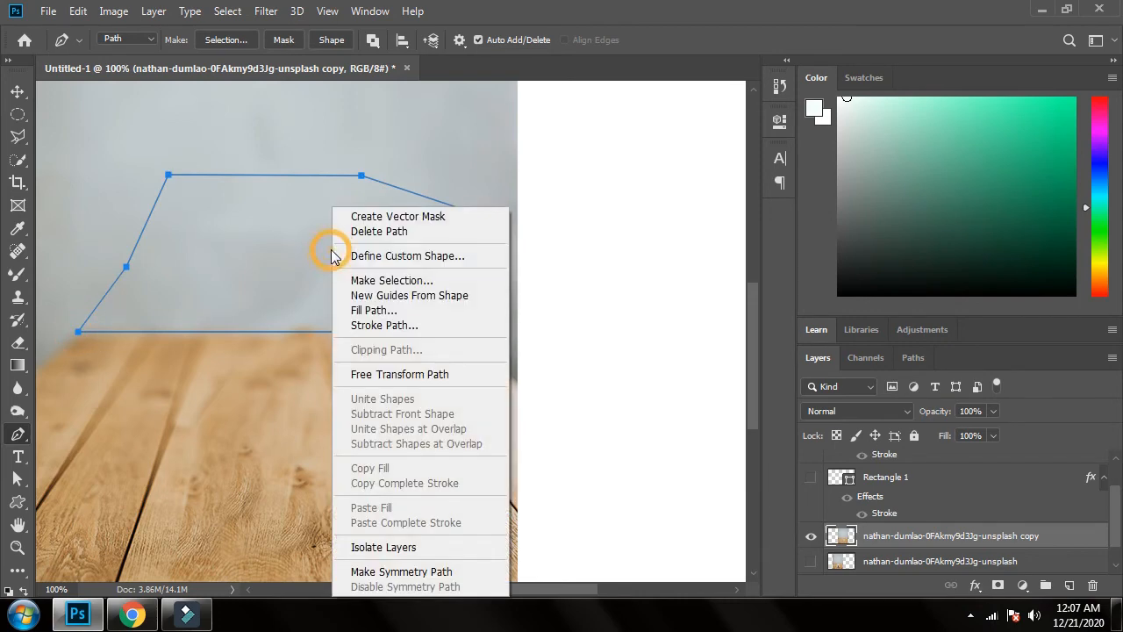
{"action": "left_click", "coordinate": [430, 281]}
{"action": "left_click", "coordinate": [649, 232]}
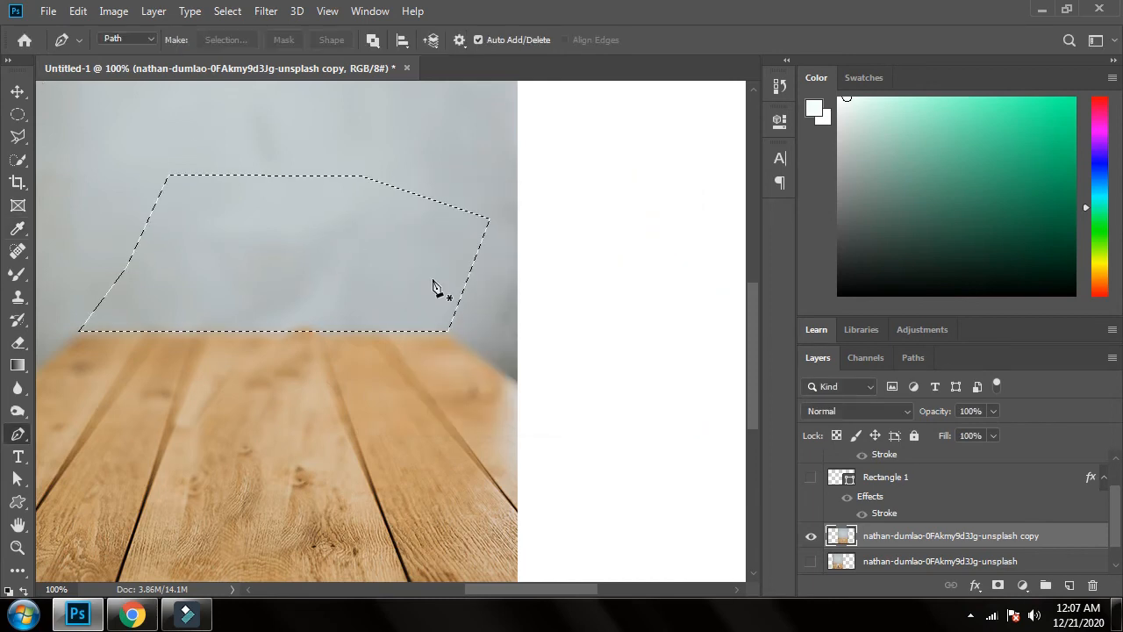
Shift the wall selection slightly down so its lower border follows the table's far edge.
{"action": "left_click", "coordinate": [17, 114]}
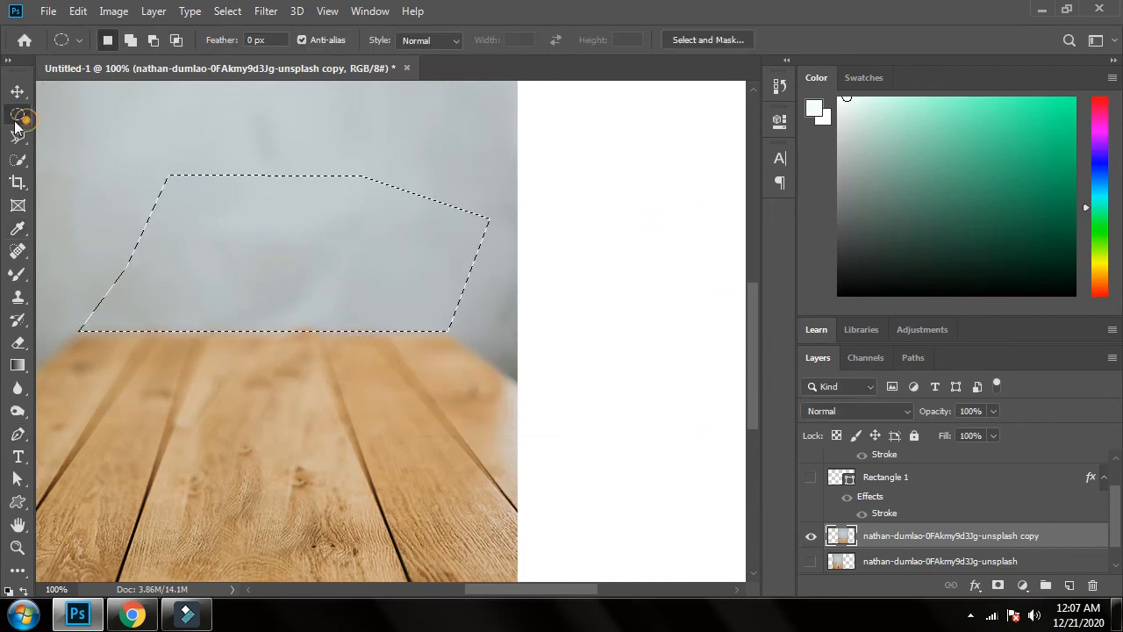
{"action": "left_click", "coordinate": [308, 246]}
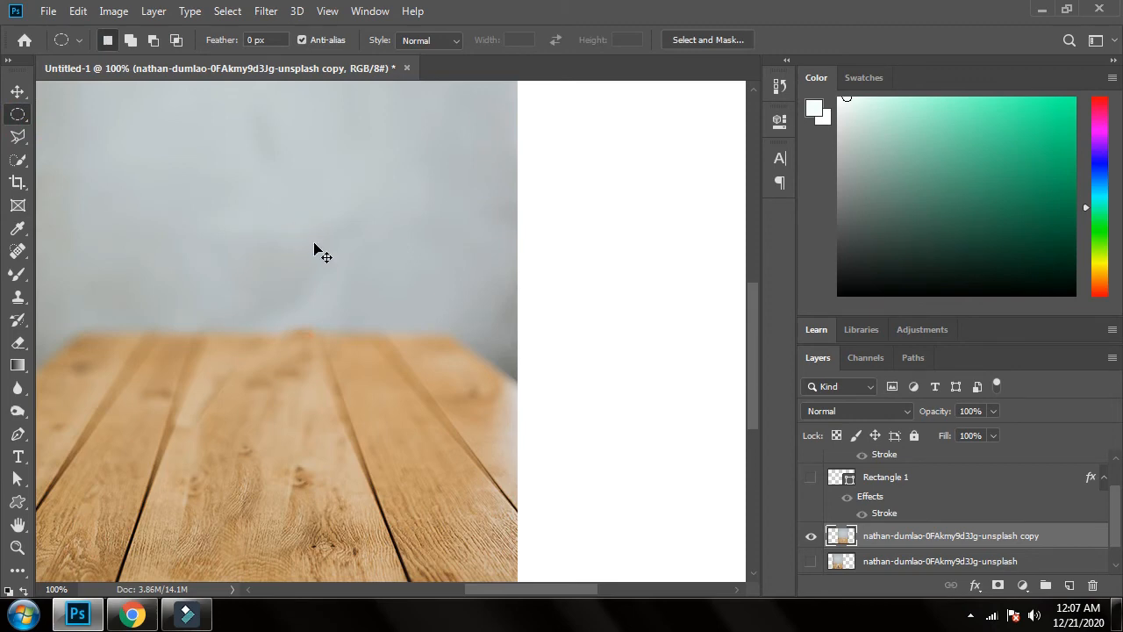
{"action": "key", "text": "ctrl+z"}
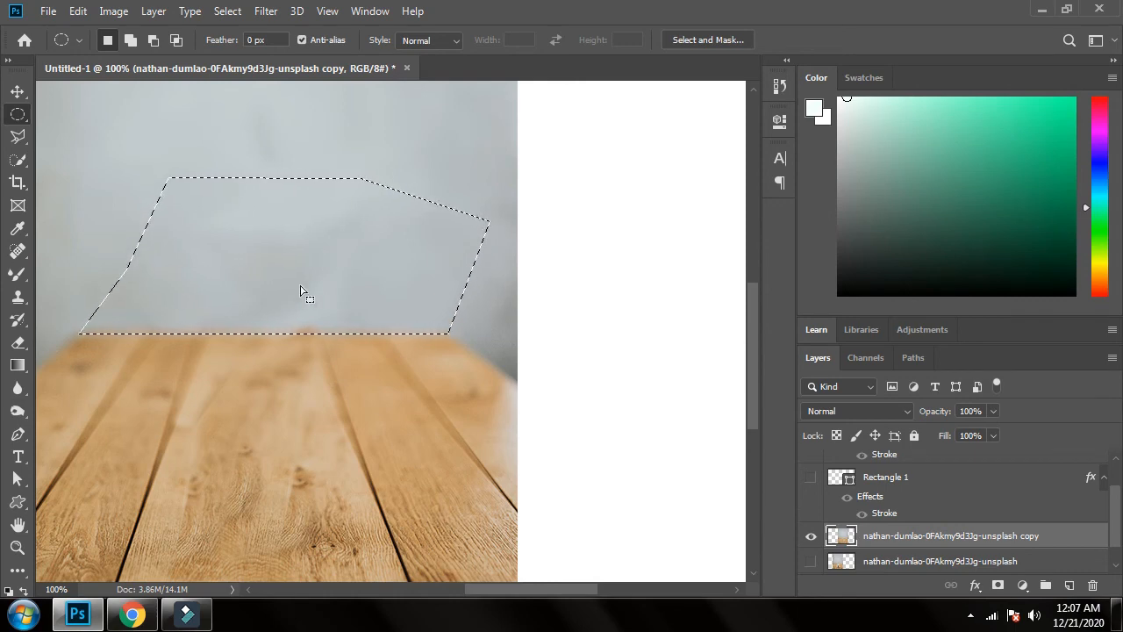
Clone sampled grey wall over the orange bump and along the table's far edge inside the selection, and deselect.
{"action": "left_click", "coordinate": [19, 299]}
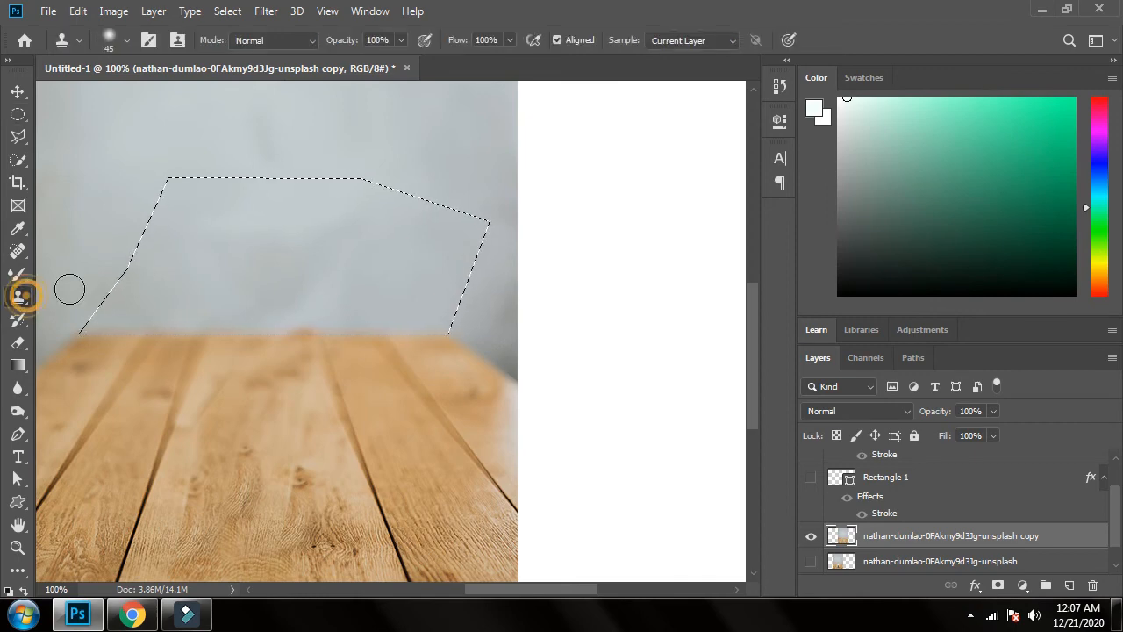
{"action": "left_click", "coordinate": [309, 254], "text": "alt"}
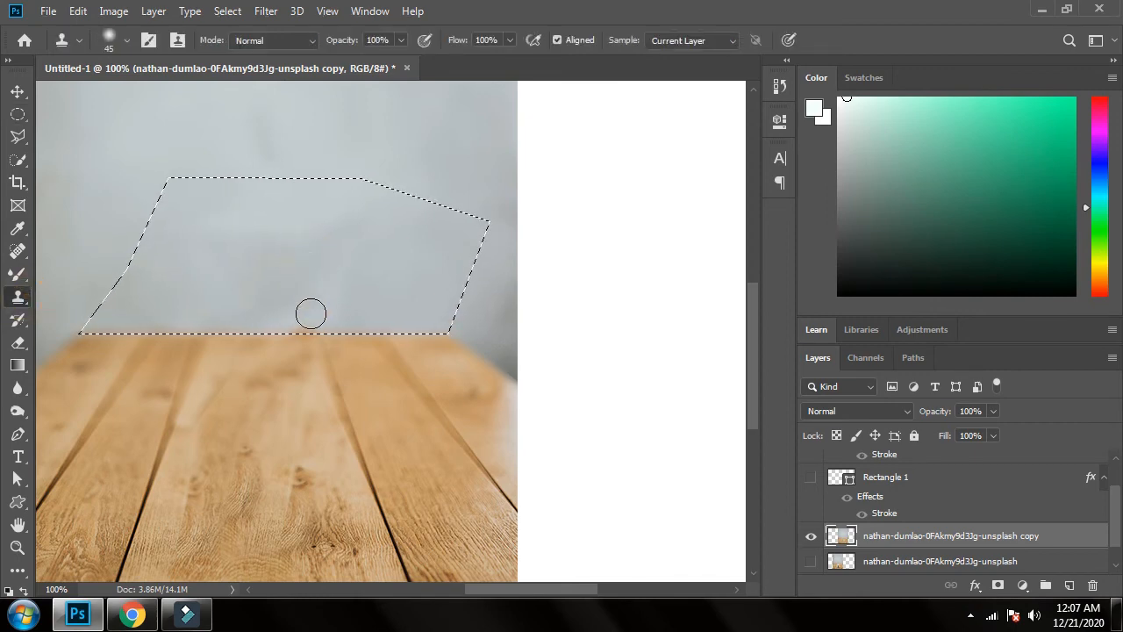
{"action": "mouse_move", "coordinate": [311, 323]}
{"action": "left_mouse_down"}
{"action": "mouse_move", "coordinate": [279, 329]}
{"action": "mouse_move", "coordinate": [436, 345]}
{"action": "mouse_move", "coordinate": [176, 339]}
{"action": "mouse_move", "coordinate": [75, 318]}
{"action": "left_mouse_up"}
{"action": "left_click", "coordinate": [18, 91]}
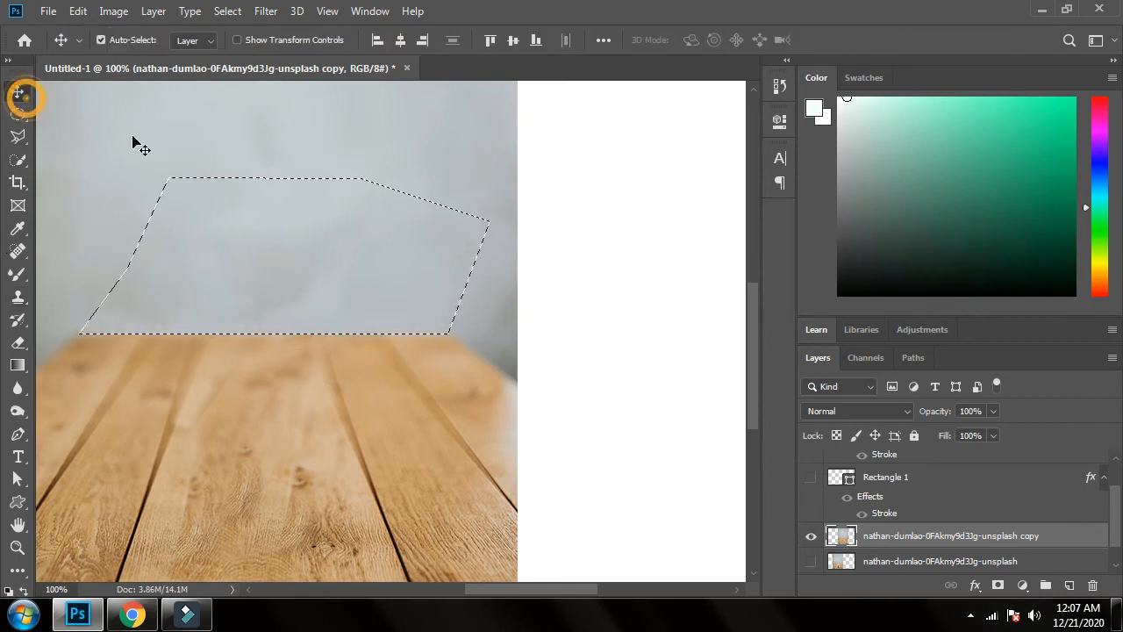
{"action": "key", "text": "ctrl+d"}
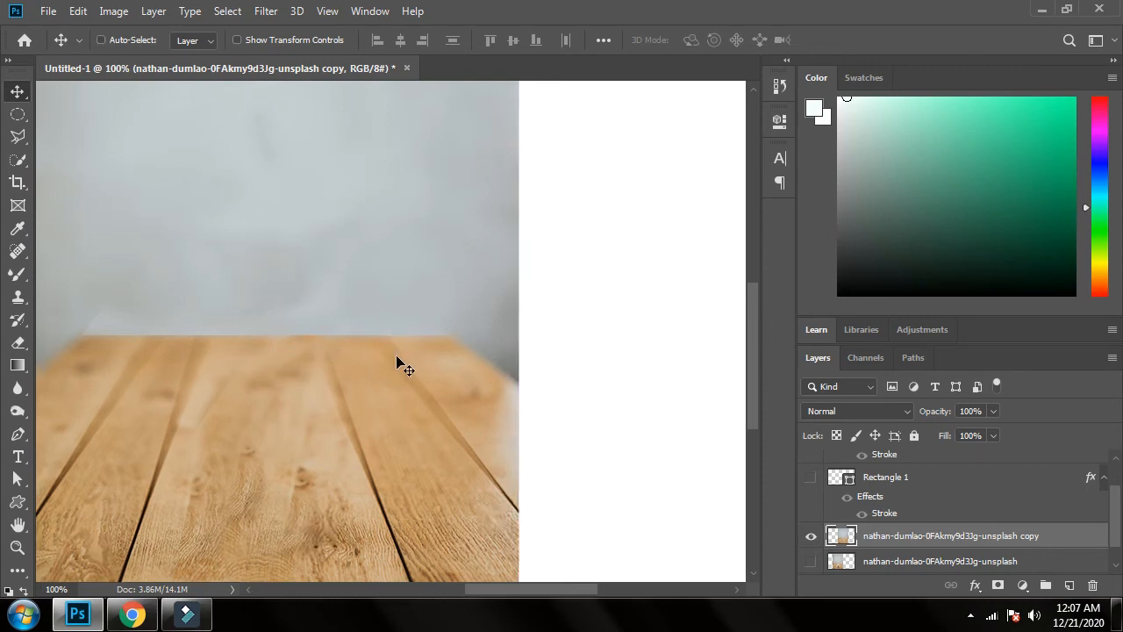
Move the retouched copy toward the canvas's right side and show the original photo layer beside it for a before-and-after comparison.
{"action": "key", "text": "ctrl+0"}
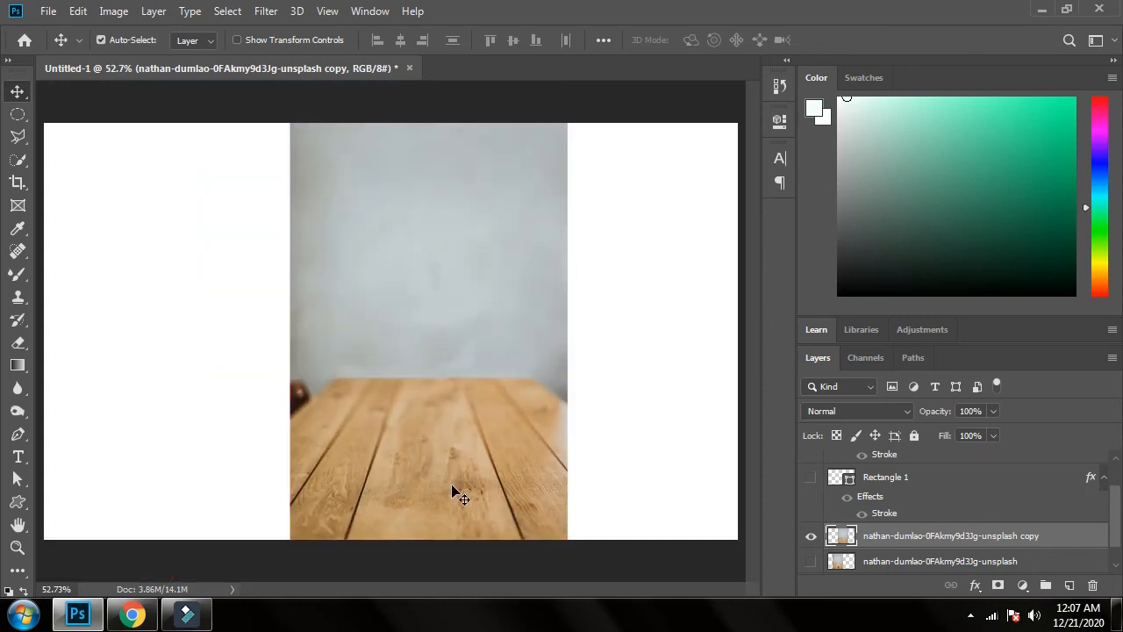
{"action": "left_click_drag", "start_coordinate": [466, 482], "coordinate": [604, 470]}
{"action": "left_click", "coordinate": [880, 560]}
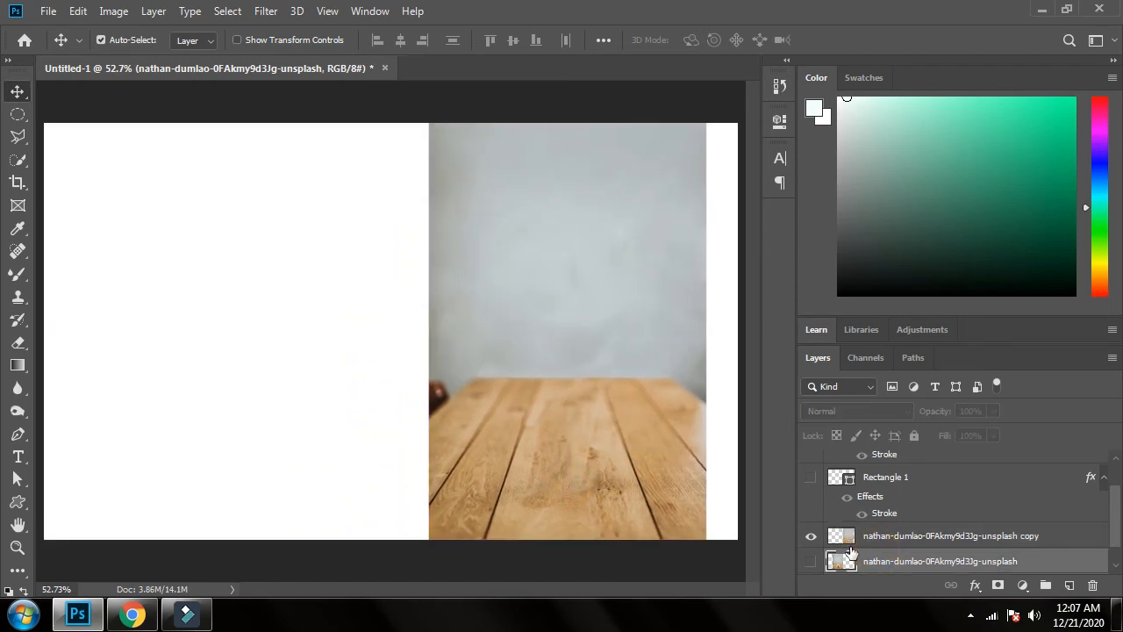
{"action": "left_click", "coordinate": [809, 561]}
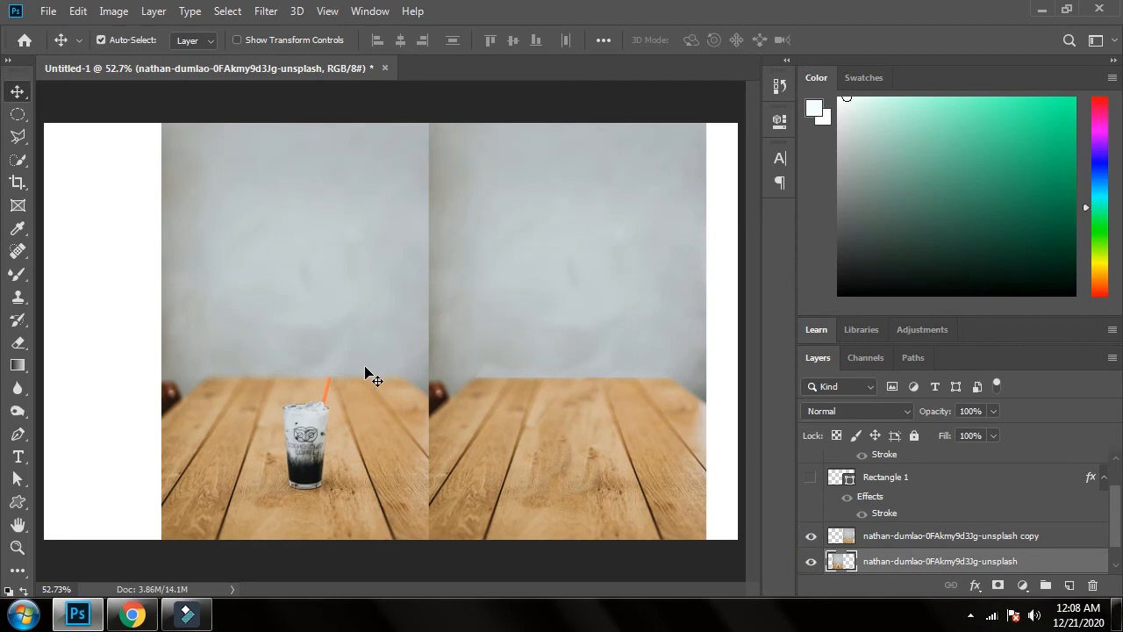